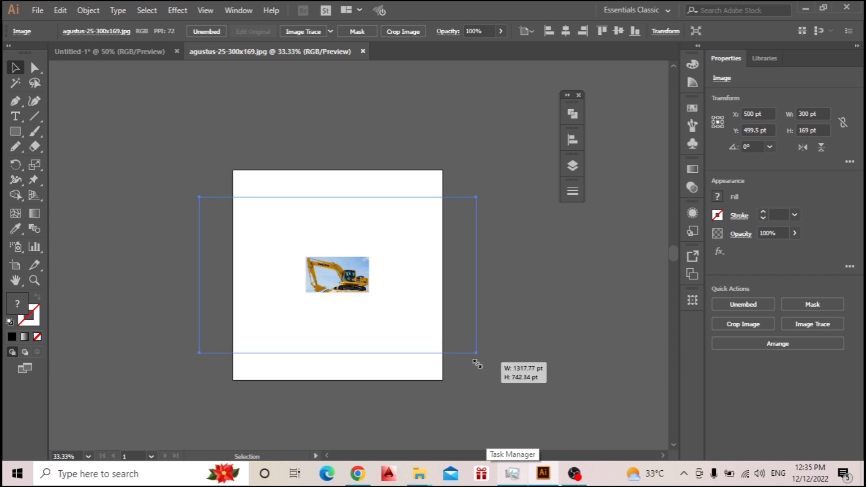
# Step: Place the excavator photo in the Untitled-1 document at about 1533 by 864 pt and set its opacity to 75%
pyautogui.moveTo(352, 291); pyautogui.dragTo(376, 242)
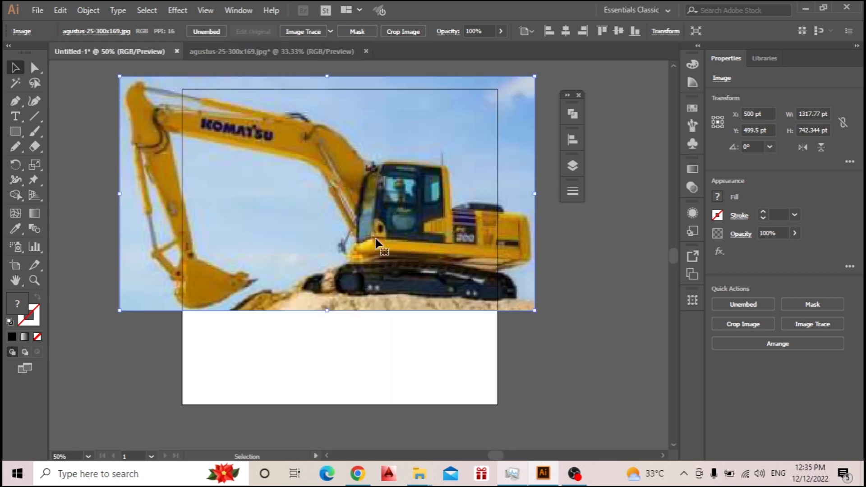
pyautogui.moveTo(260, 248); pyautogui.dragTo(382, 248)
pyautogui.moveTo(247, 307); pyautogui.dragTo(194, 360)
pyautogui.moveTo(242, 311); pyautogui.dragTo(338, 283)
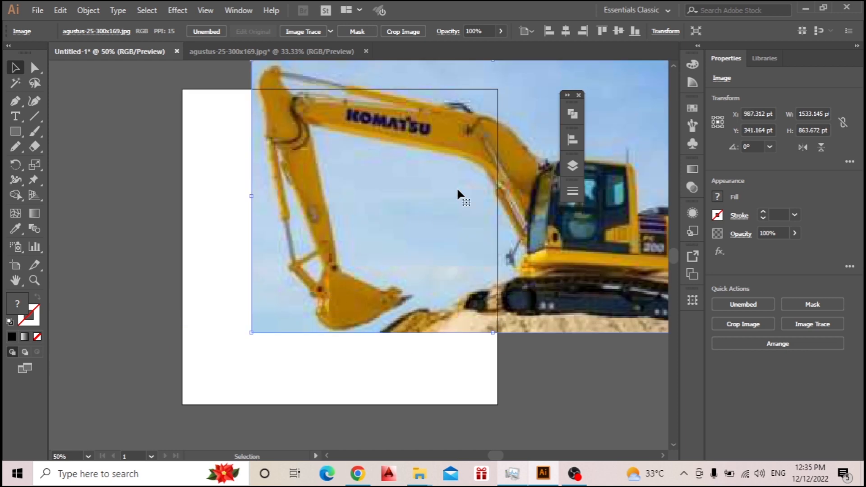
pyautogui.click(500, 31)
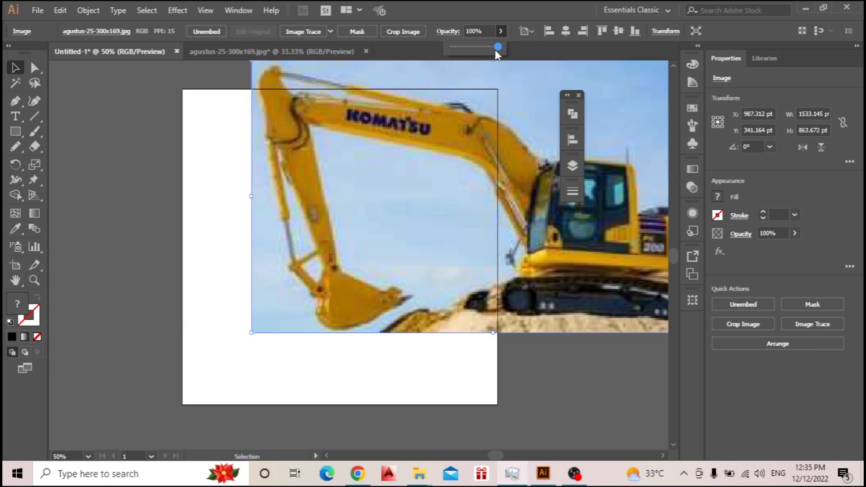
pyautogui.moveTo(485, 48); pyautogui.dragTo(485, 47)
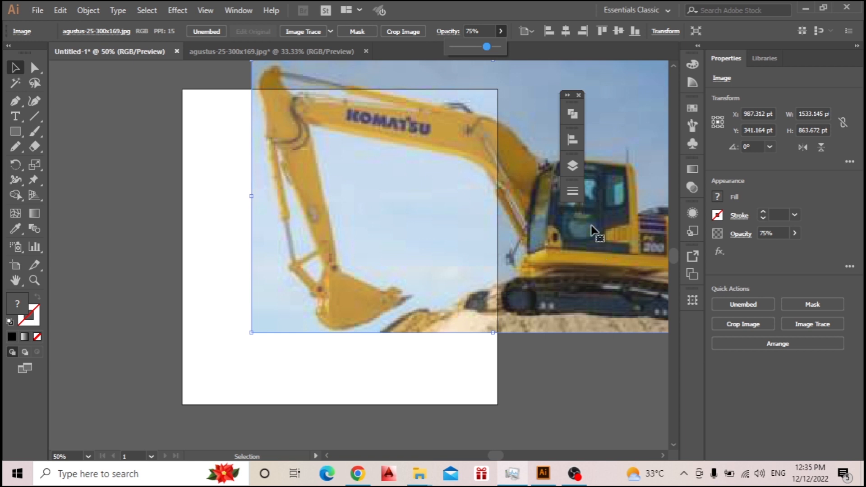
# Step: Lock Layer 1, which holds the photo, and create a new layer above it
pyautogui.click(571, 166)
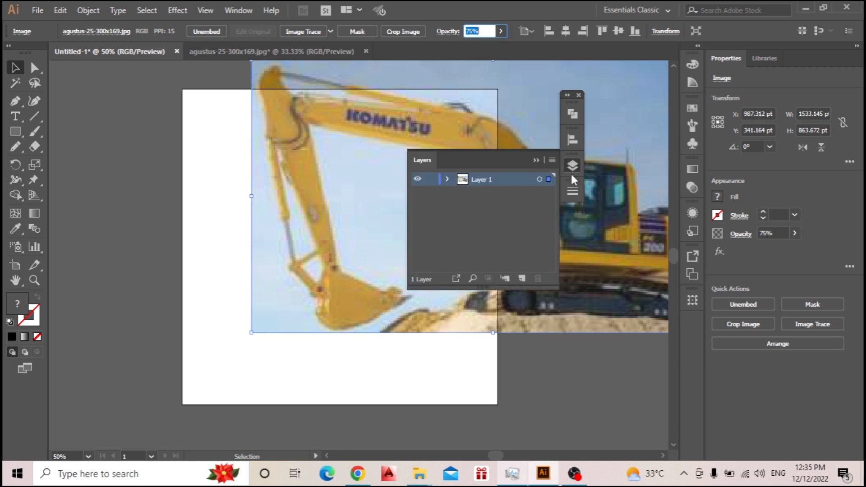
pyautogui.click(430, 179)
pyautogui.click(522, 278)
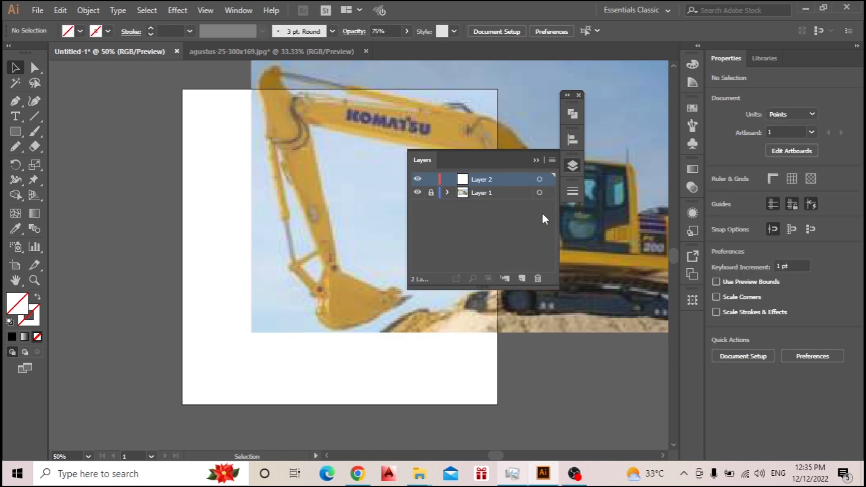
pyautogui.click(572, 165)
# Step: Draw two long straight lines extending past the bucket, a steep one along its back edge and a slanted one along its underside
pyautogui.scroll(4, 328, 300)
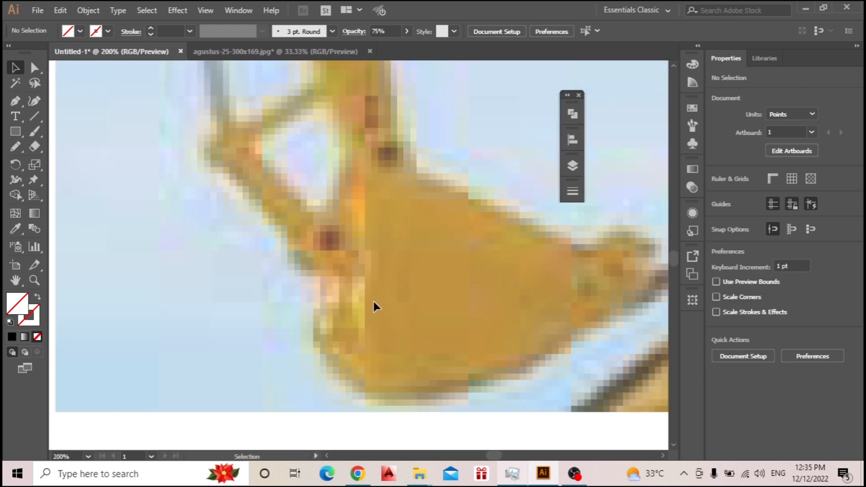
pyautogui.scroll(-3, 226, 197)
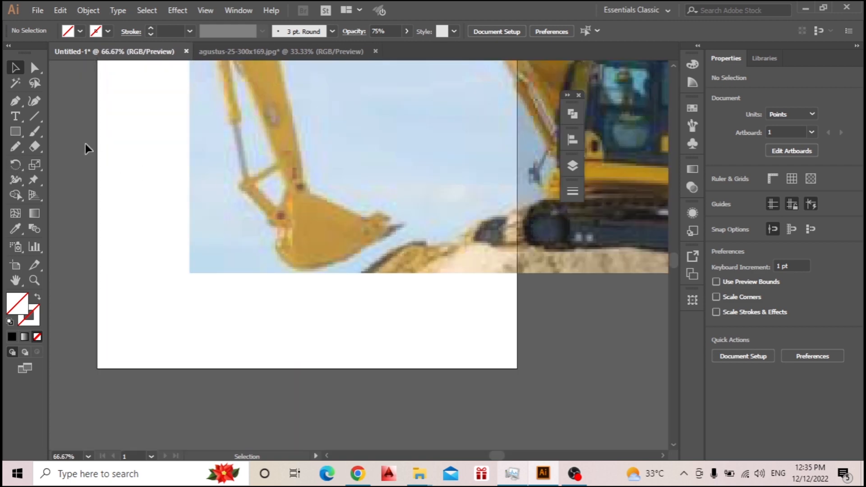
pyautogui.click(34, 116)
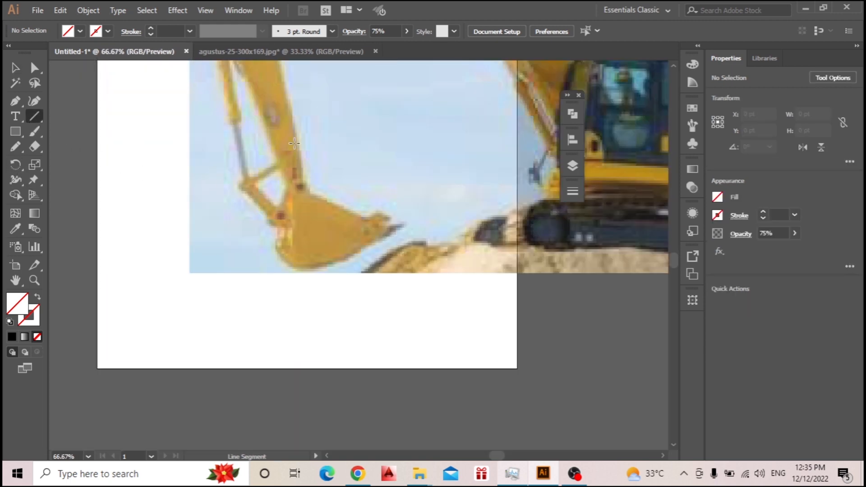
pyautogui.moveTo(298, 140); pyautogui.dragTo(243, 419)
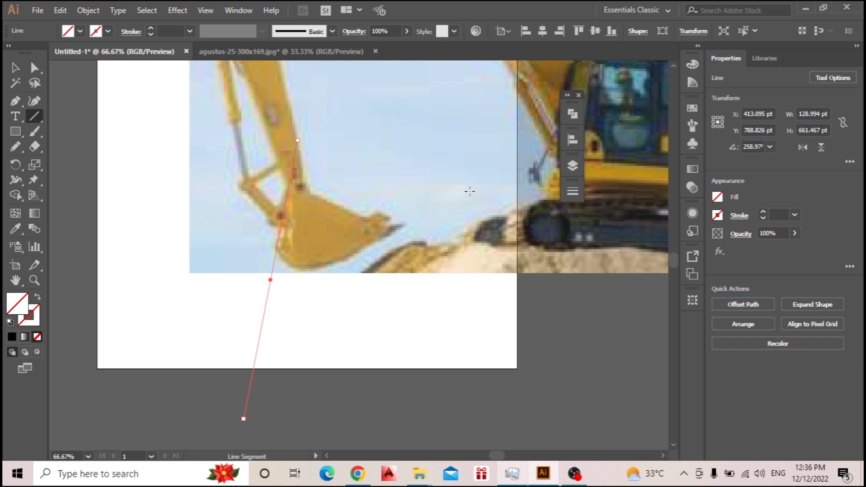
pyautogui.moveTo(472, 187); pyautogui.dragTo(149, 364)
# Step: Give both bucket lines a black 1 pt stroke with no fill
pyautogui.press('v')
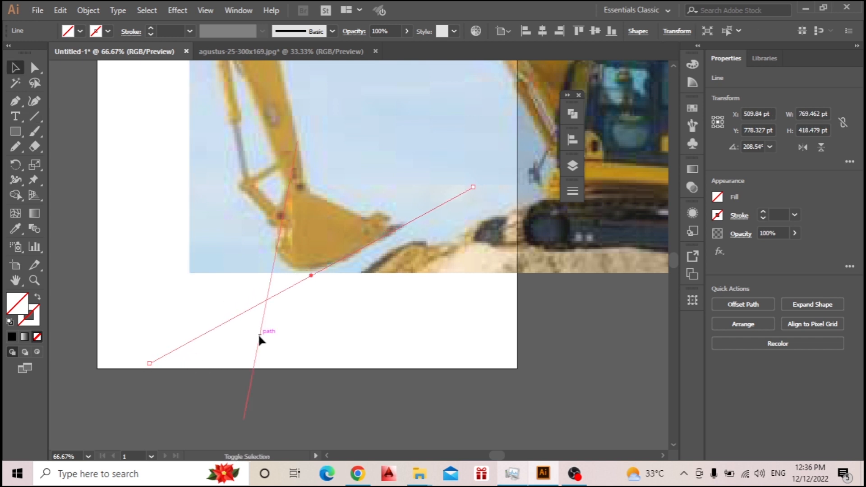
pyautogui.keyDown('shift'); pyautogui.click(258, 334); pyautogui.keyUp('shift')
pyautogui.click(10, 321)
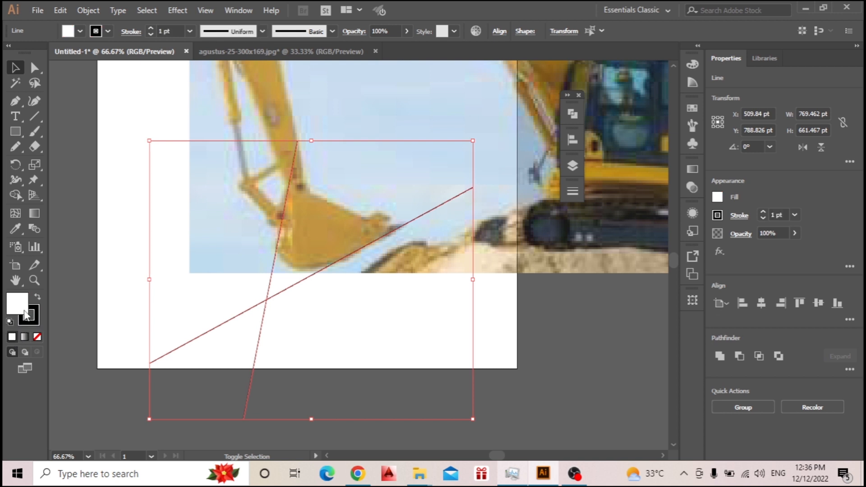
pyautogui.press('/')
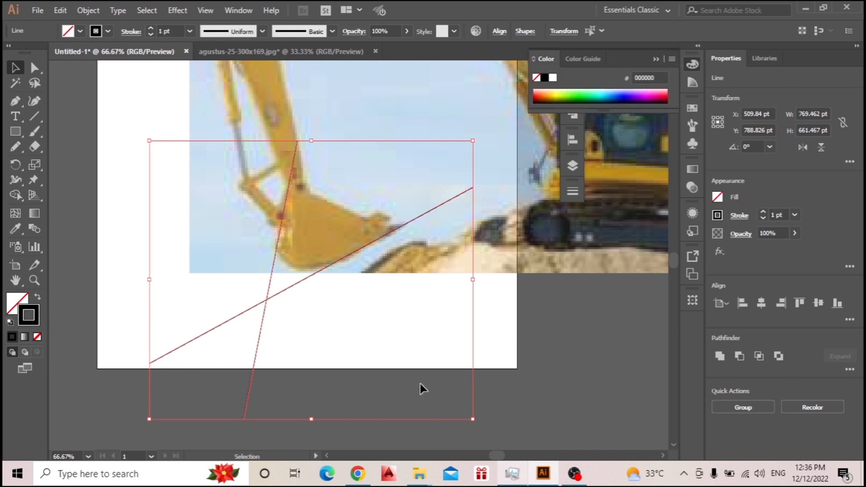
pyautogui.click(78, 262)
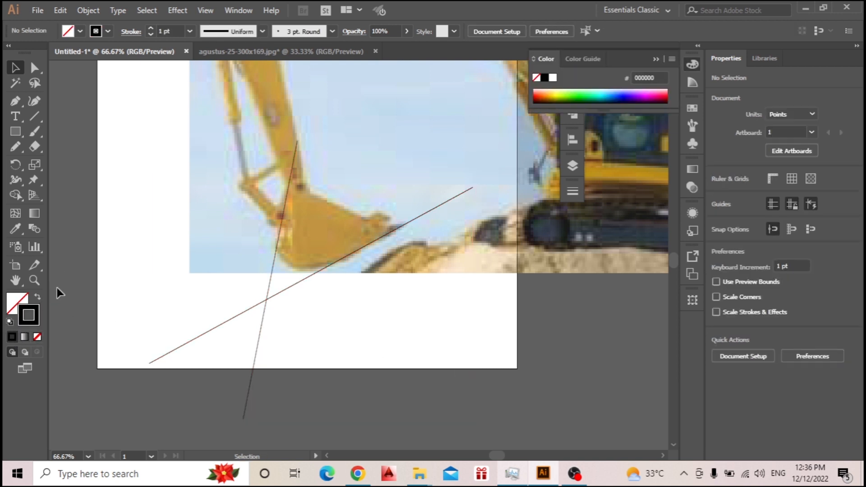
# Step: Draw a line about 792 pt long along the bucket's upper edge and duplicate the underside line slightly above the original
pyautogui.click(30, 117)
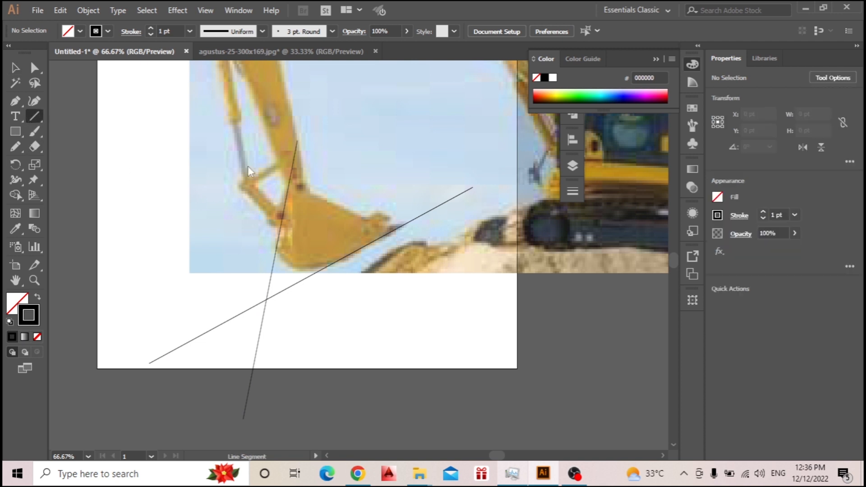
pyautogui.moveTo(210, 147); pyautogui.dragTo(513, 288)
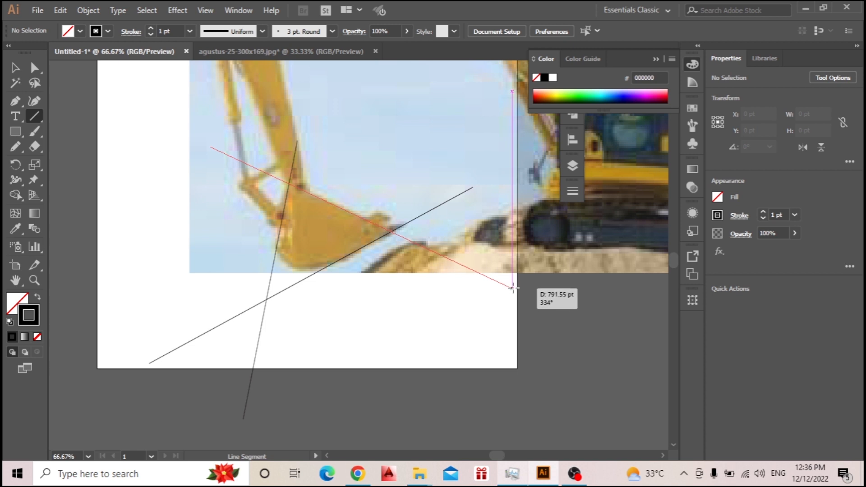
pyautogui.press('v')
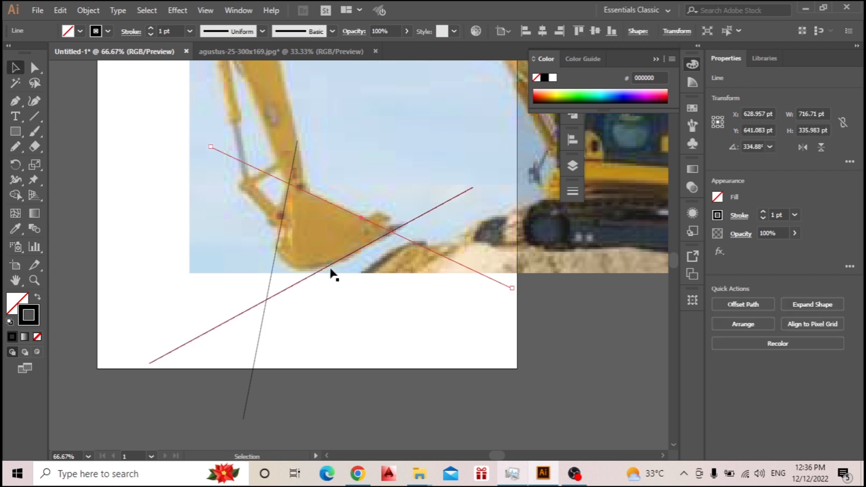
pyautogui.click(329, 270)
pyautogui.moveTo(327, 272); pyautogui.dragTo(323, 261)
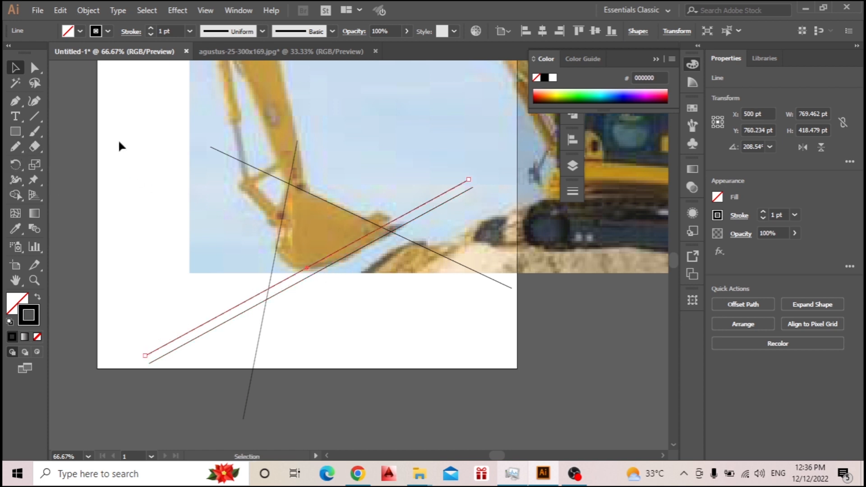
# Step: Draw a circle about 120 pt in diameter over the rounded lower back of the bucket
pyautogui.moveTo(21, 129); pyautogui.dragTo(66, 159)
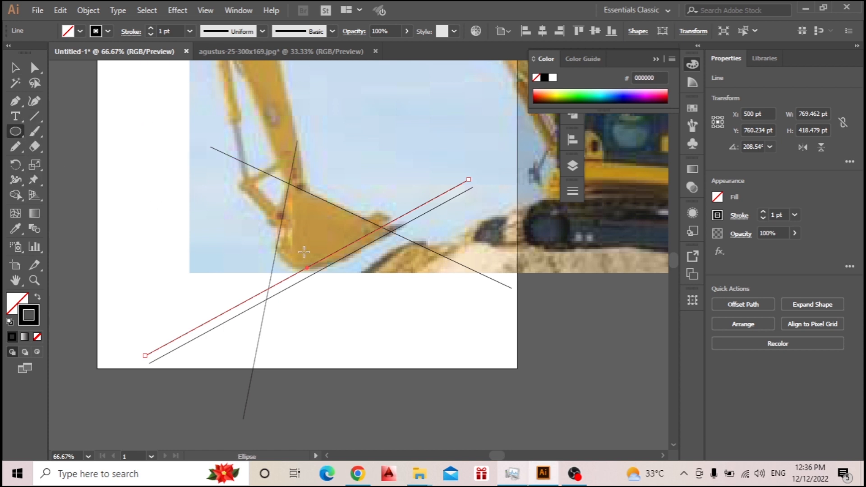
pyautogui.moveTo(221, 232); pyautogui.dragTo(314, 270)
pyautogui.press('v')
# Step: Enlarge the circle to about 144 pt and position it to meet the back-edge line and the outer underside line
pyautogui.scroll(2, 299, 261)
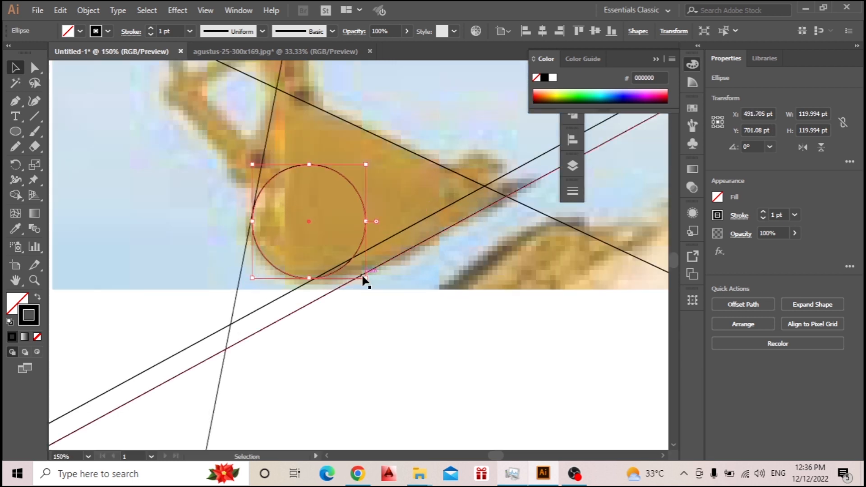
pyautogui.moveTo(366, 279); pyautogui.dragTo(391, 295)
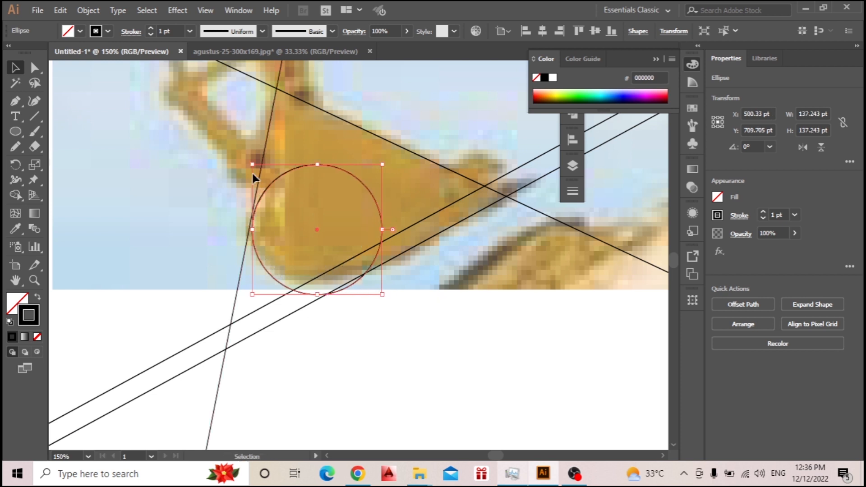
pyautogui.moveTo(252, 164); pyautogui.dragTo(253, 160)
pyautogui.scroll(1, 290, 280)
pyautogui.moveTo(286, 295)
pyautogui.mouseDown()
pyautogui.moveTo(295, 292)
pyautogui.moveTo(286, 290)
pyautogui.mouseUp()
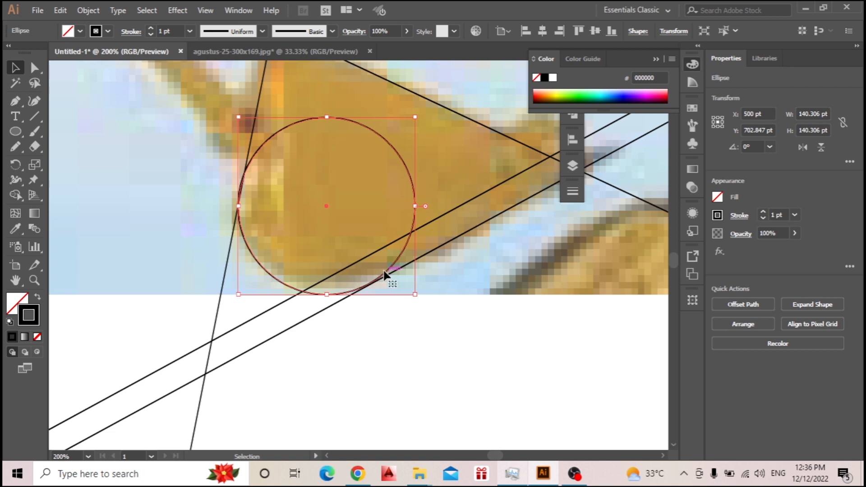
pyautogui.moveTo(386, 273); pyautogui.dragTo(391, 274)
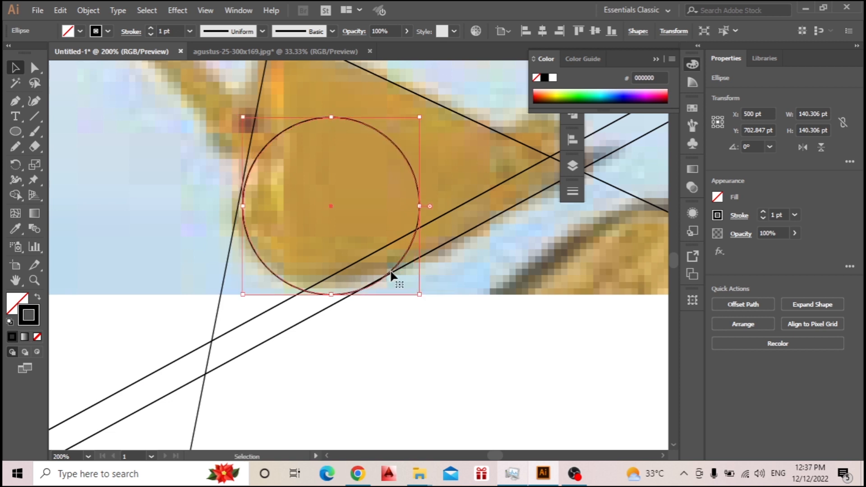
pyautogui.moveTo(243, 117); pyautogui.dragTo(240, 113)
pyautogui.scroll(-2, 364, 180)
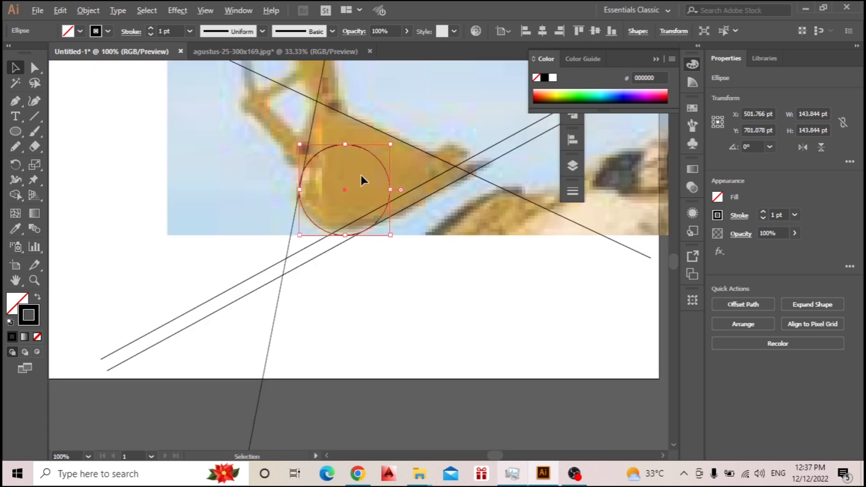
# Step: Draw a circle about 14 pt in diameter inside the bucket's upper back corner and nudge it into place
pyautogui.click(15, 131)
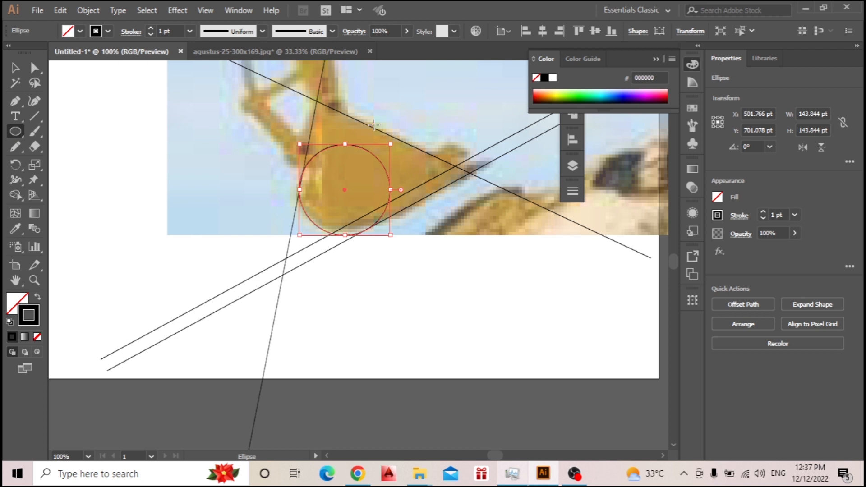
pyautogui.scroll(2, 349, 120)
pyautogui.scroll(3, 323, 168)
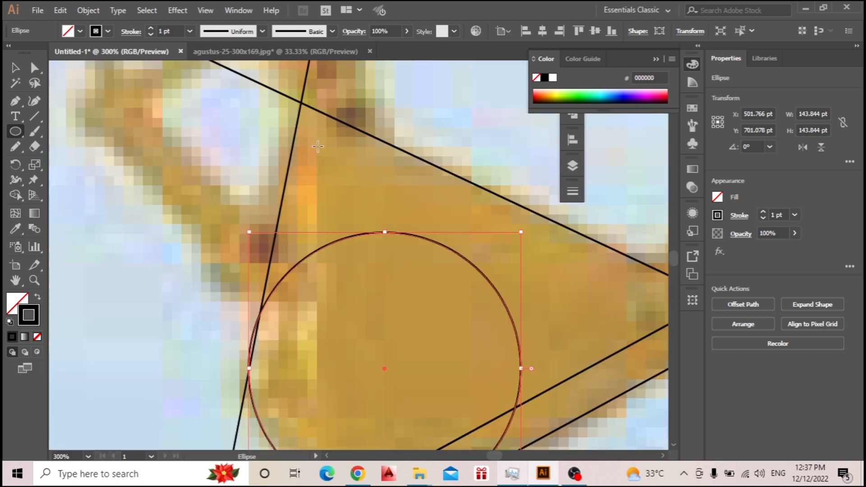
pyautogui.moveTo(319, 151); pyautogui.dragTo(334, 163)
pyautogui.press('v')
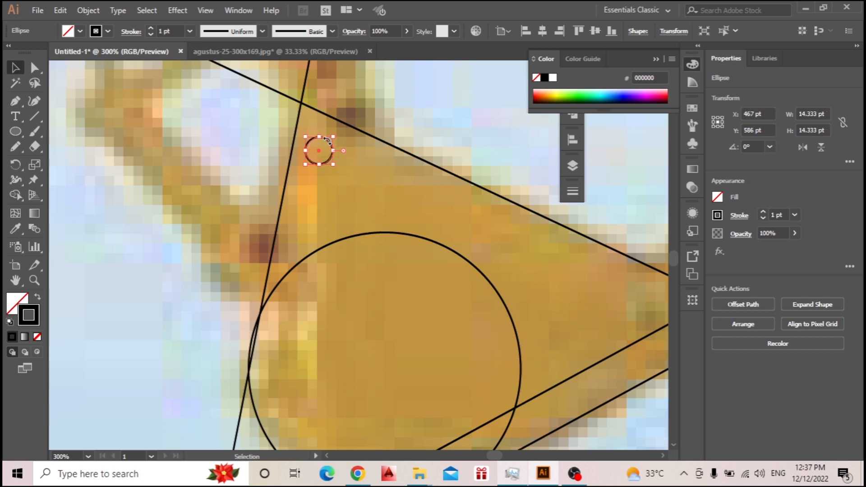
pyautogui.scroll(4, 329, 141)
pyautogui.moveTo(316, 138); pyautogui.dragTo(334, 127)
pyautogui.scroll(-4, 334, 126)
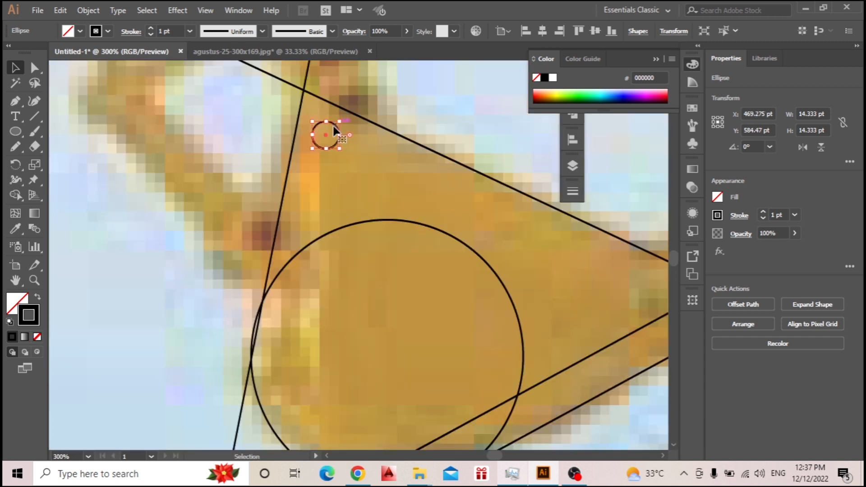
pyautogui.scroll(-2, 334, 127)
pyautogui.click(254, 141)
# Step: Duplicate the line along the bucket's upper edge as a parallel line just outside the bucket's tip
pyautogui.scroll(-2, 412, 179)
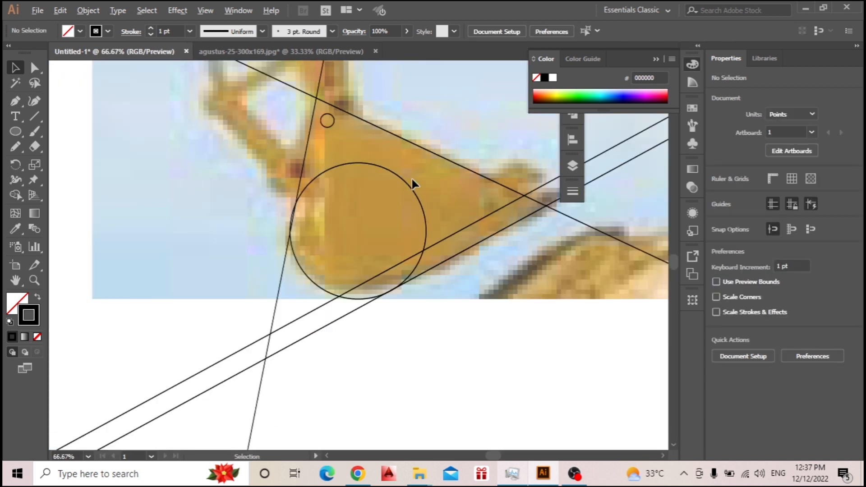
pyautogui.scroll(2, 494, 257)
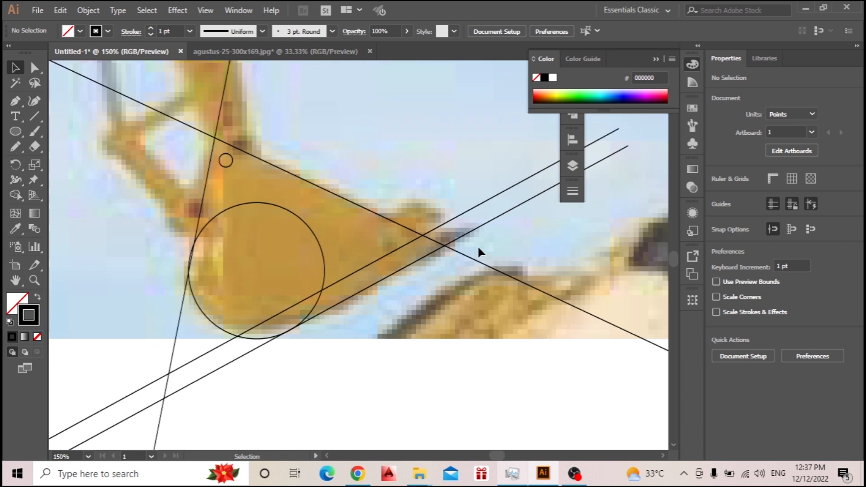
pyautogui.scroll(1, 478, 245)
pyautogui.keyDown('alt'); pyautogui.moveTo(472, 266); pyautogui.dragTo(502, 230); pyautogui.keyUp('alt')
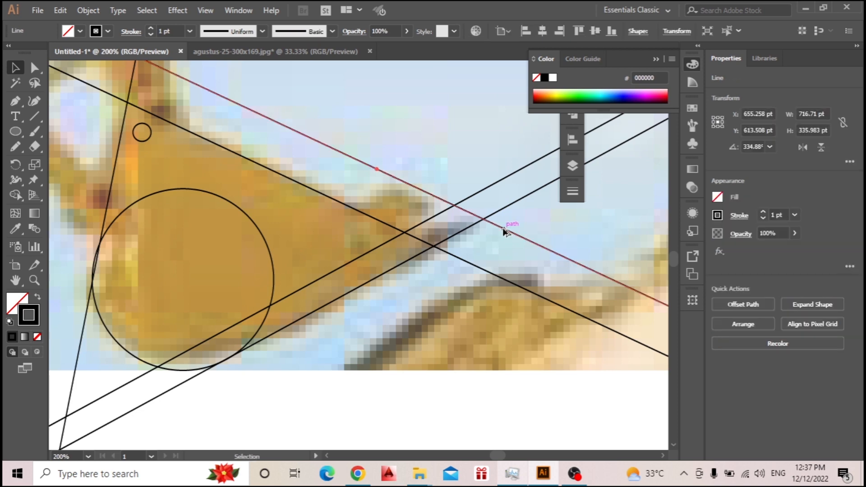
pyautogui.hotkey('ctrl', '0')
pyautogui.click(539, 309)
# Step: Select all the construction lines and both circles and group them
pyautogui.scroll(2, 527, 271)
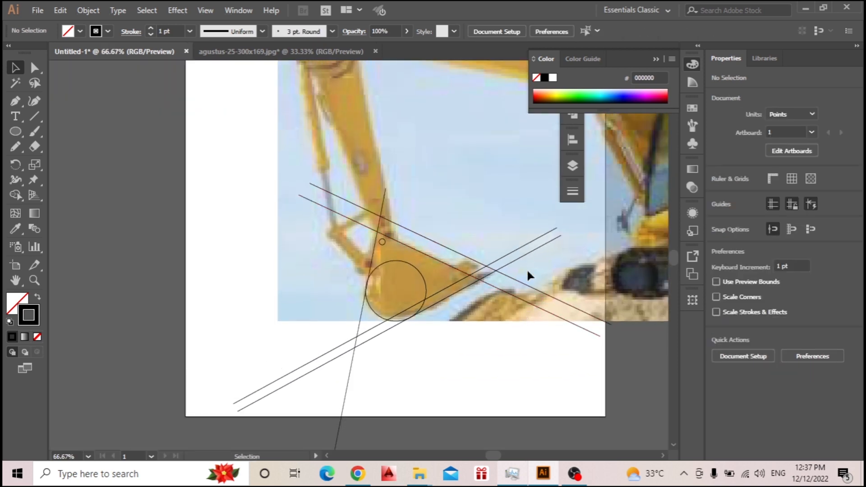
pyautogui.moveTo(633, 392); pyautogui.dragTo(255, 142)
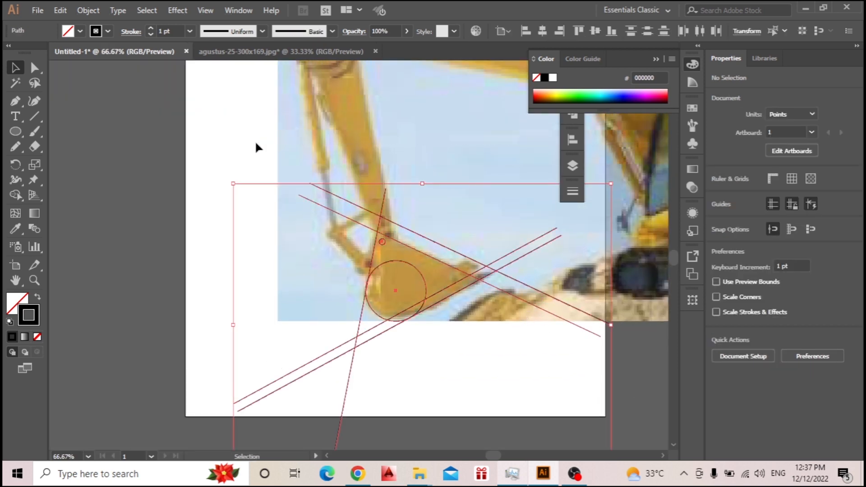
pyautogui.press('a')
pyautogui.hotkey('ctrl', 'g')
pyautogui.press('v')
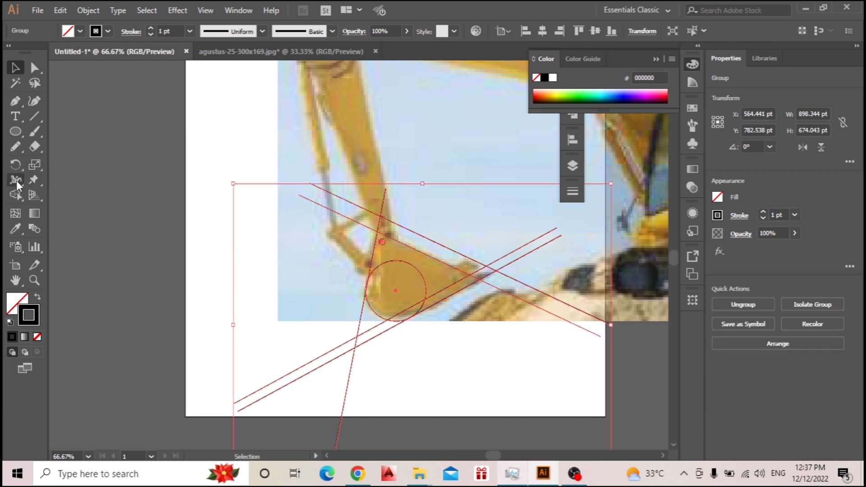
# Step: Merge the enclosed regions from the bucket's pointed tip through its rounded body into one shape with Shape Builder
pyautogui.hotkey('shift', 'm')
pyautogui.scroll(2, 480, 283)
pyautogui.moveTo(487, 254)
pyautogui.mouseDown()
pyautogui.moveTo(385, 312)
pyautogui.moveTo(302, 331)
pyautogui.moveTo(287, 313)
pyautogui.moveTo(300, 255)
pyautogui.moveTo(348, 242)
pyautogui.mouseUp()
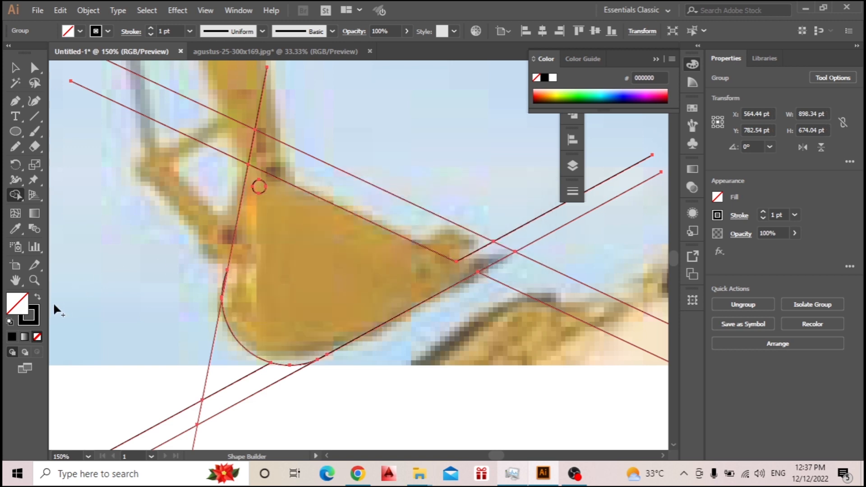
# Step: Set the fill to black and apply it to the merged bucket region with Shape Builder
pyautogui.click(37, 298)
pyautogui.click(324, 257)
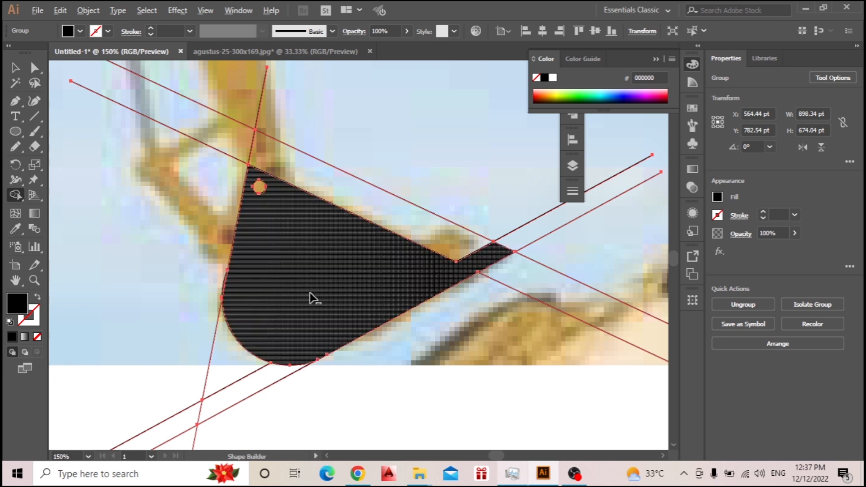
pyautogui.scroll(-2, 310, 293)
pyautogui.scroll(2, 298, 305)
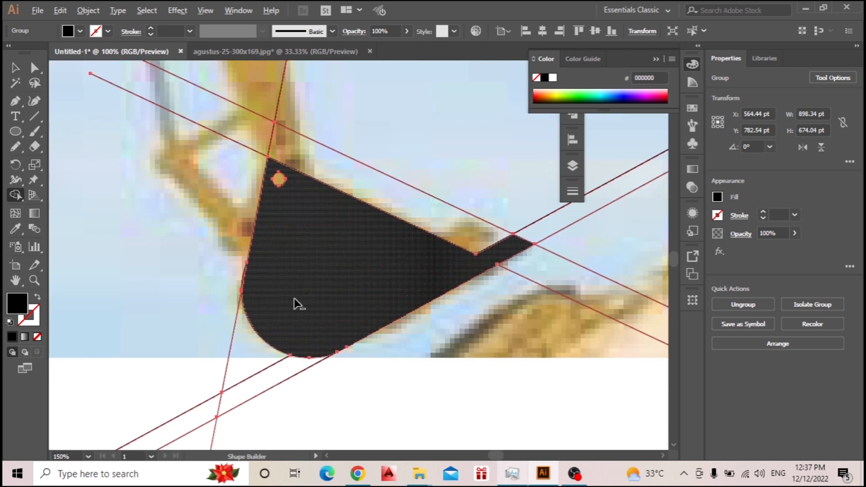
pyautogui.scroll(-3, 298, 304)
# Step: Ungroup the artwork and move the black bucket shape up, clear of the construction lines
pyautogui.press('v')
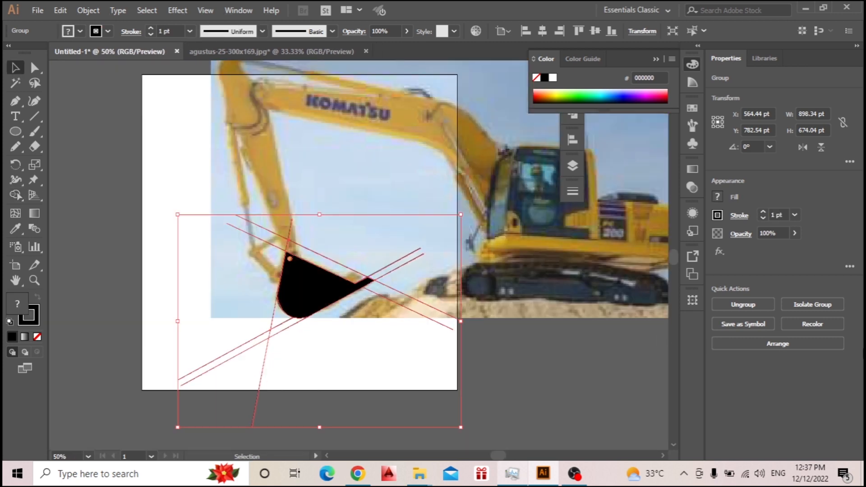
pyautogui.click(738, 303)
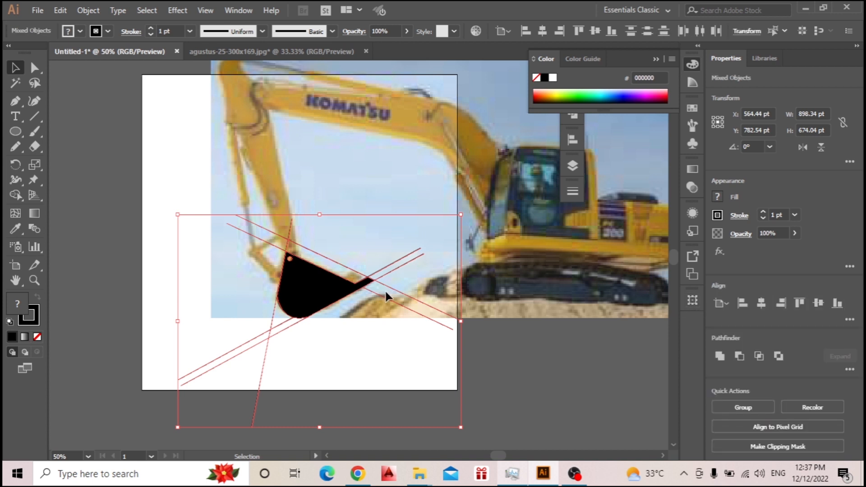
pyautogui.click(488, 375)
pyautogui.click(294, 290)
pyautogui.moveTo(293, 290); pyautogui.dragTo(328, 187)
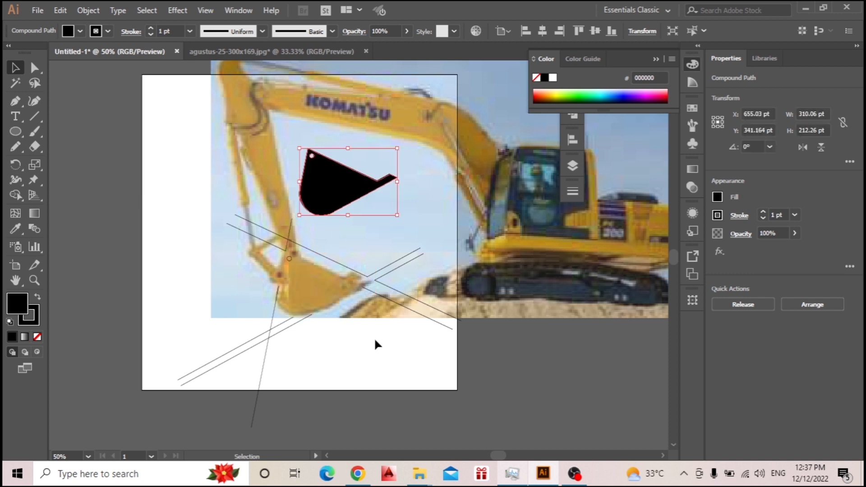
# Step: Delete all the leftover construction lines and the small circle below the bucket
pyautogui.click(377, 344)
pyautogui.moveTo(457, 244); pyautogui.dragTo(115, 362)
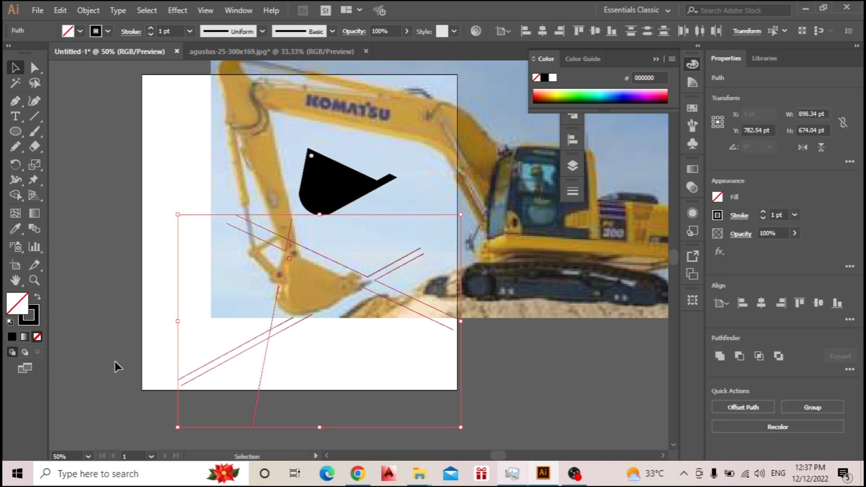
pyautogui.press('Delete')
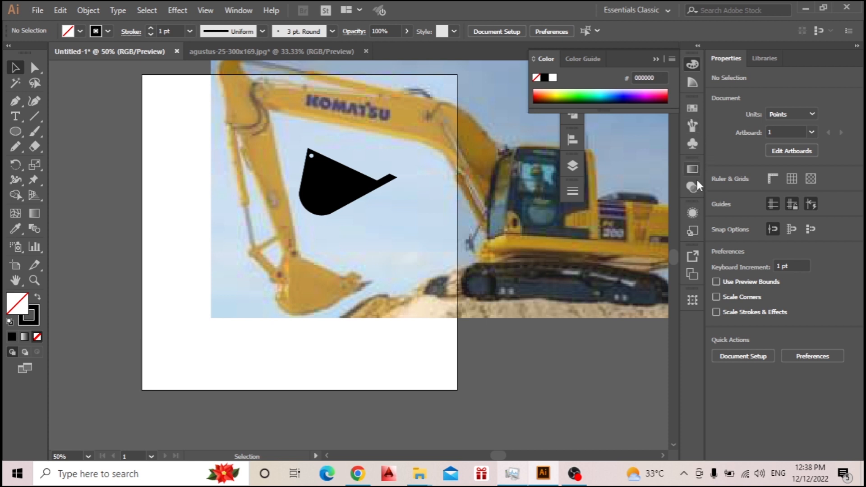
# Step: Delete Layer 1, which holds the excavator reference photo
pyautogui.click(572, 166)
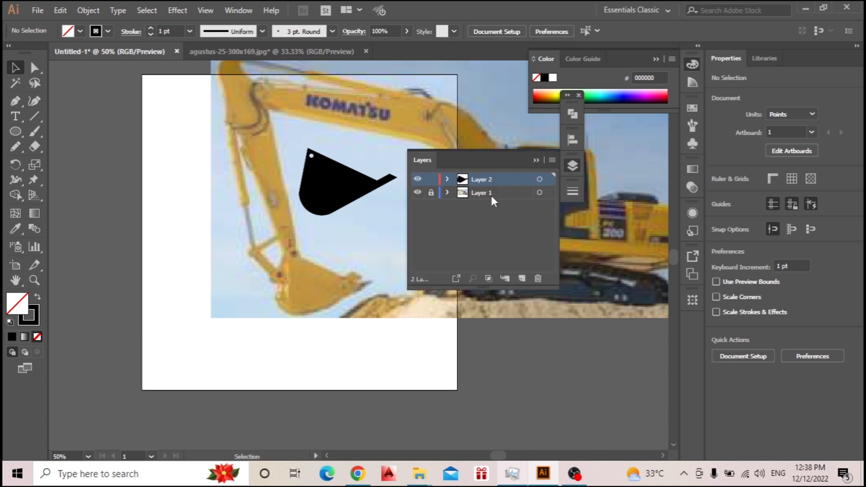
pyautogui.click(448, 192)
pyautogui.click(506, 194)
pyautogui.click(536, 279)
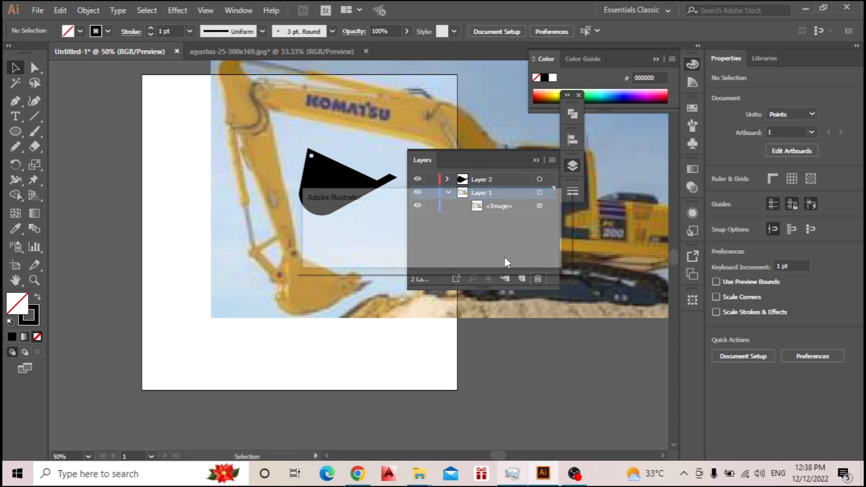
pyautogui.click(472, 251)
pyautogui.click(536, 160)
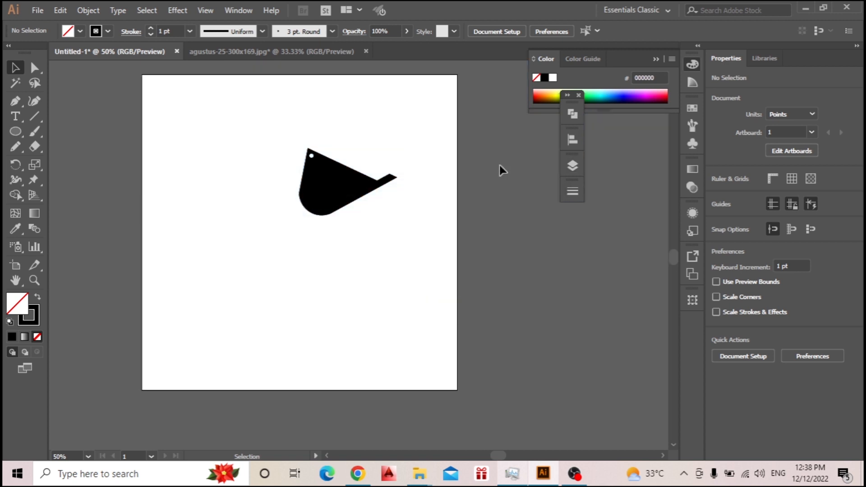
# Step: Enlarge the bucket proportionally to about 678 pt wide and 464 pt high and place it in the artboard's upper half
pyautogui.click(333, 197)
pyautogui.moveTo(270, 115); pyautogui.dragTo(421, 232)
pyautogui.moveTo(343, 195); pyautogui.dragTo(289, 225)
pyautogui.moveTo(345, 245); pyautogui.dragTo(459, 324)
pyautogui.moveTo(350, 272); pyautogui.dragTo(269, 215)
pyautogui.click(463, 250)
pyautogui.scroll(1, 198, 237)
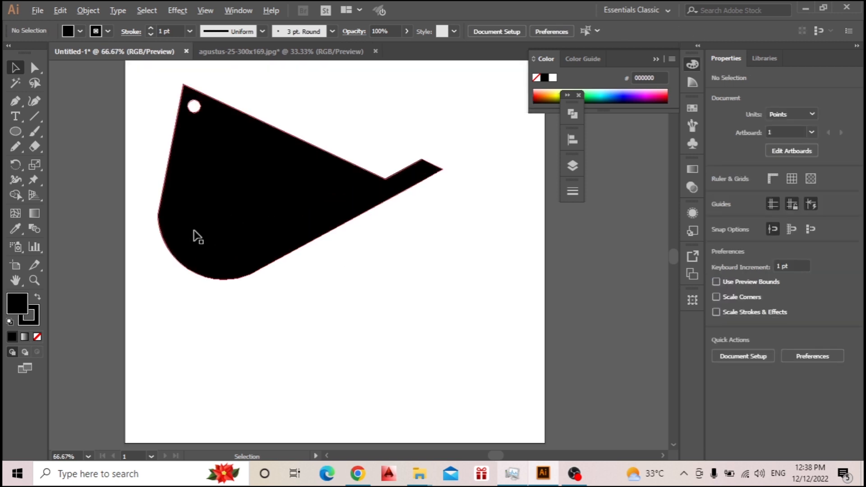
pyautogui.scroll(-1, 198, 237)
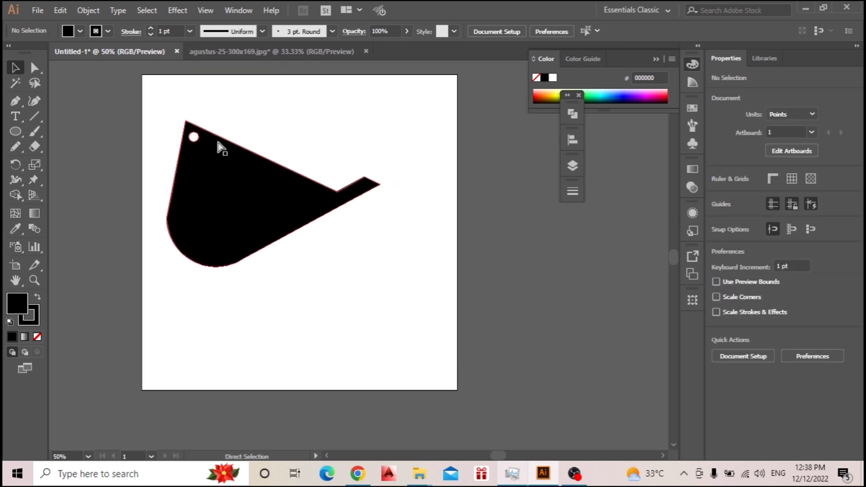
# Step: Draw a horizontal line 1128 pt long below the bucket and move the bucket down until its rounded bottom overlaps the line
pyautogui.click(34, 116)
pyautogui.moveTo(122, 286); pyautogui.dragTo(477, 292)
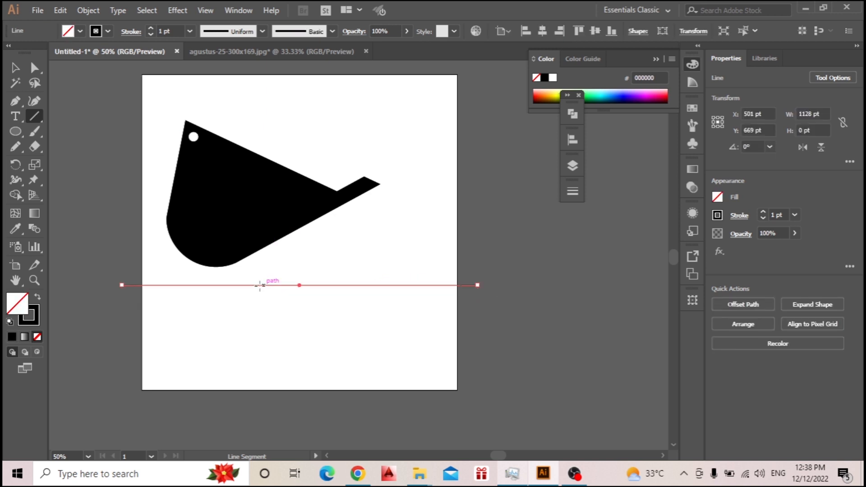
pyautogui.press('v')
pyautogui.click(233, 263)
pyautogui.scroll(1, 233, 266)
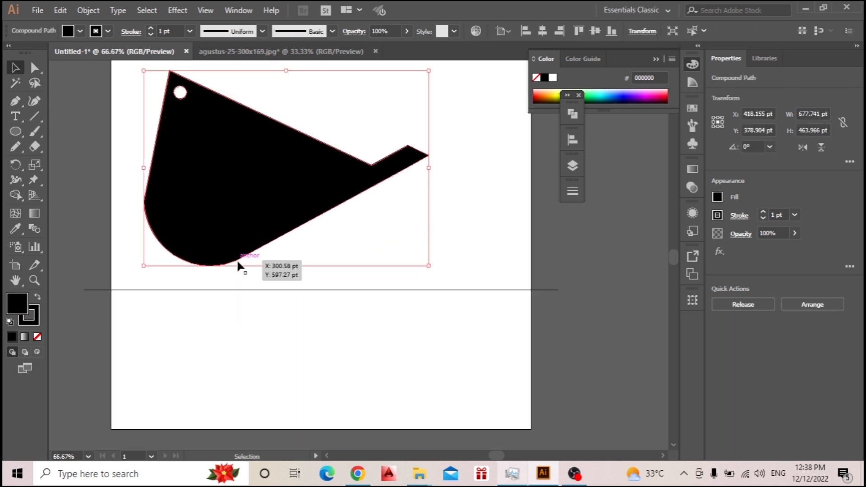
pyautogui.moveTo(237, 266); pyautogui.dragTo(269, 296)
pyautogui.scroll(4, 231, 292)
pyautogui.scroll(-3, 273, 266)
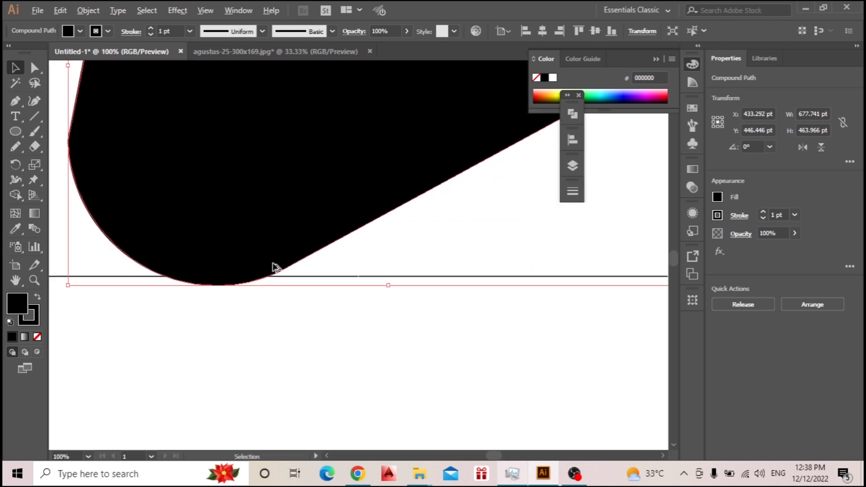
pyautogui.scroll(-2, 274, 267)
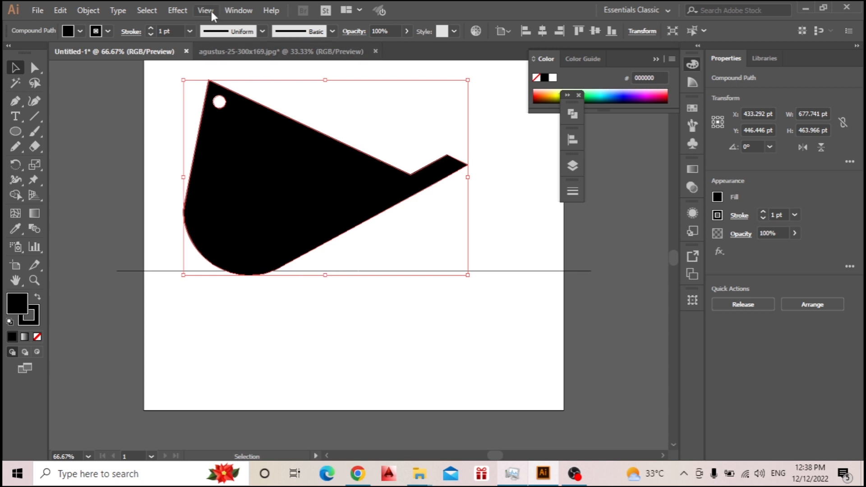
# Step: Turn on Snap to Pixel and shift the bucket about 132 pt to the right along the horizontal line
pyautogui.click(205, 11)
pyautogui.click(270, 410)
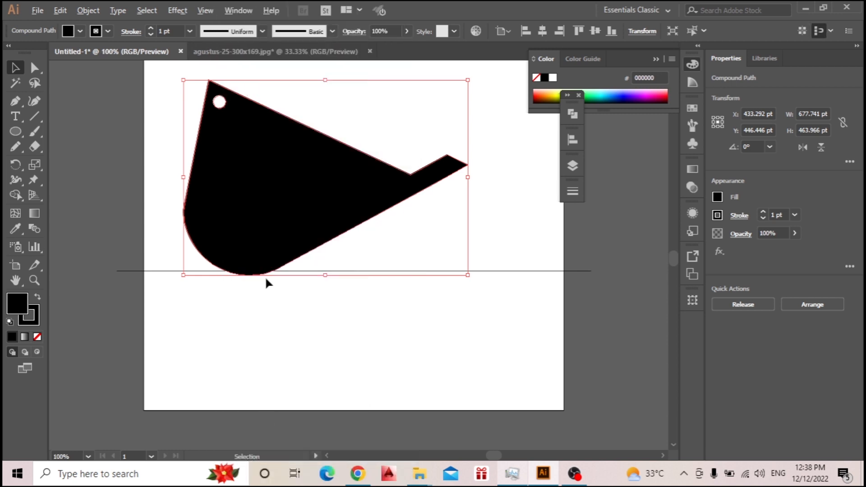
pyautogui.scroll(2, 266, 282)
pyautogui.moveTo(296, 257); pyautogui.dragTo(364, 257)
pyautogui.scroll(-3, 315, 258)
pyautogui.scroll(2, 377, 257)
pyautogui.press('r')
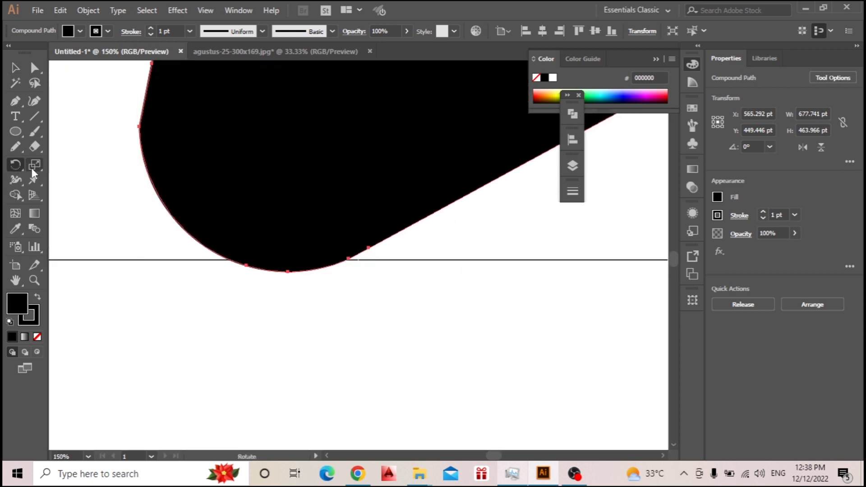
pyautogui.scroll(-2, 350, 256)
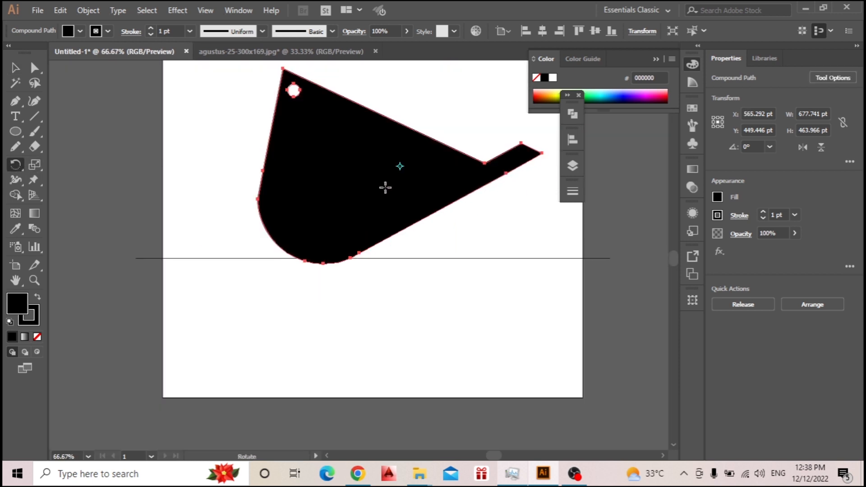
pyautogui.moveTo(400, 168); pyautogui.dragTo(398, 180)
pyautogui.hotkey('ctrl', 'z')
pyautogui.keyDown('alt'); pyautogui.scroll(9, 349, 257); pyautogui.keyUp('alt')
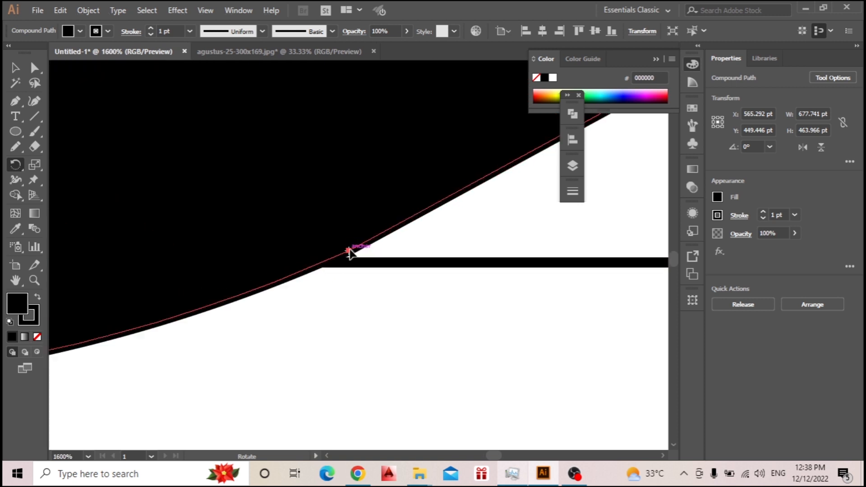
pyautogui.click(349, 250)
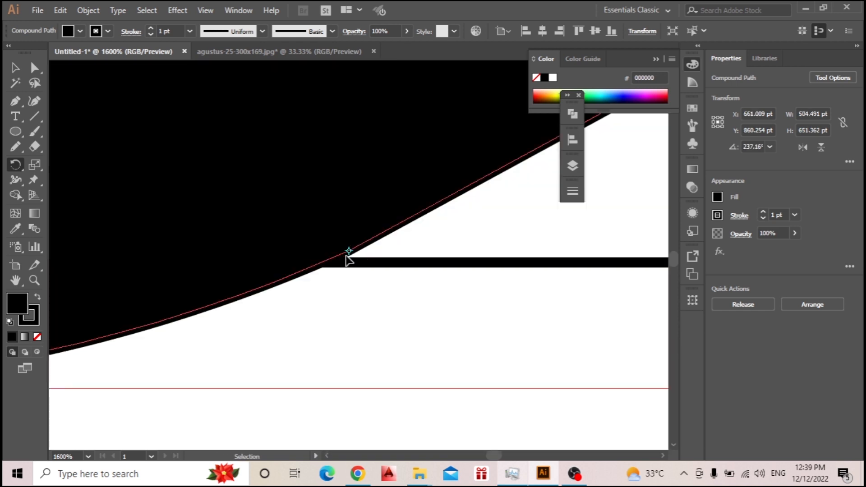
pyautogui.keyDown('alt'); pyautogui.scroll(-2, 348, 251); pyautogui.keyUp('alt')
pyautogui.keyDown('alt'); pyautogui.scroll(-6, 347, 251); pyautogui.keyUp('alt')
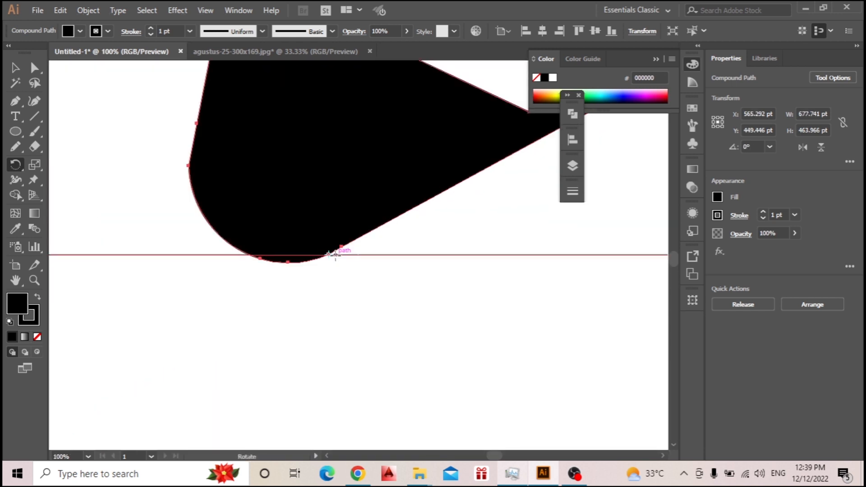
pyautogui.keyDown('alt'); pyautogui.scroll(2, 336, 254); pyautogui.keyUp('alt')
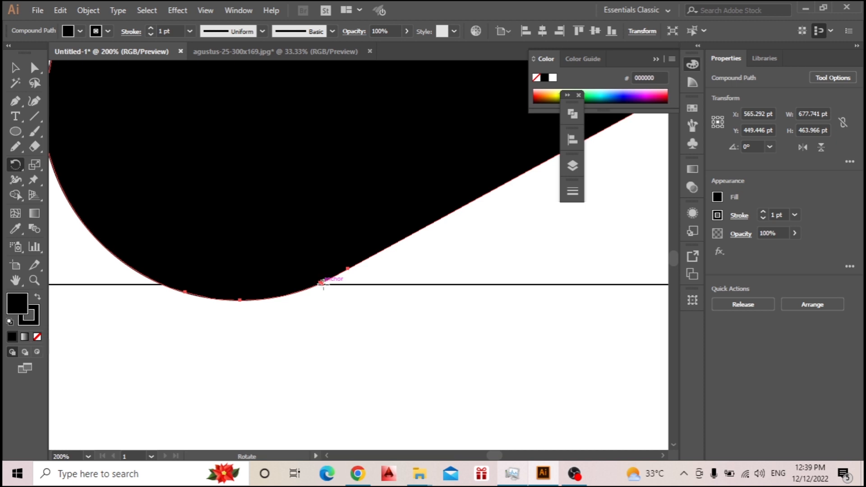
pyautogui.moveTo(408, 232); pyautogui.dragTo(394, 281)
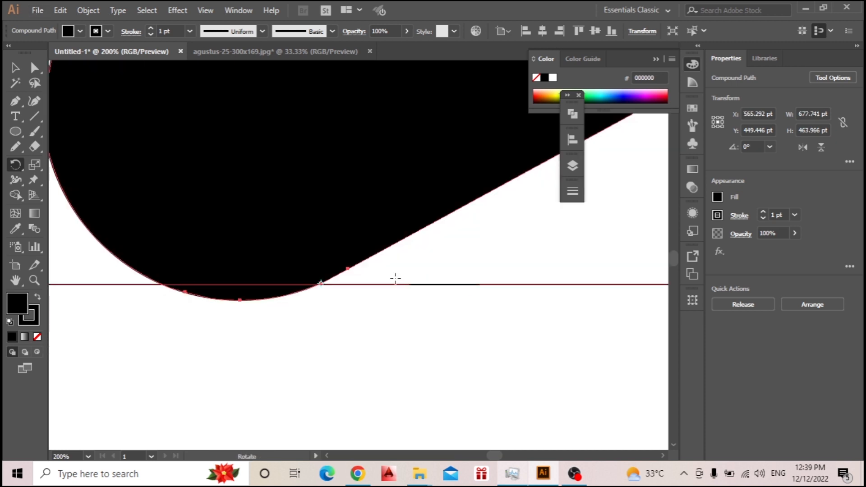
pyautogui.press('v')
pyautogui.keyDown('alt'); pyautogui.scroll(-4, 349, 287); pyautogui.keyUp('alt')
pyautogui.scroll(2, 348, 294)
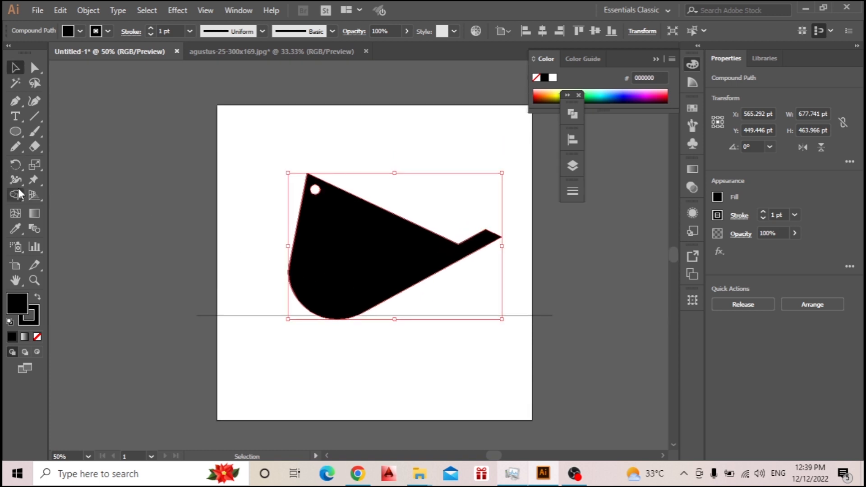
pyautogui.click(18, 170)
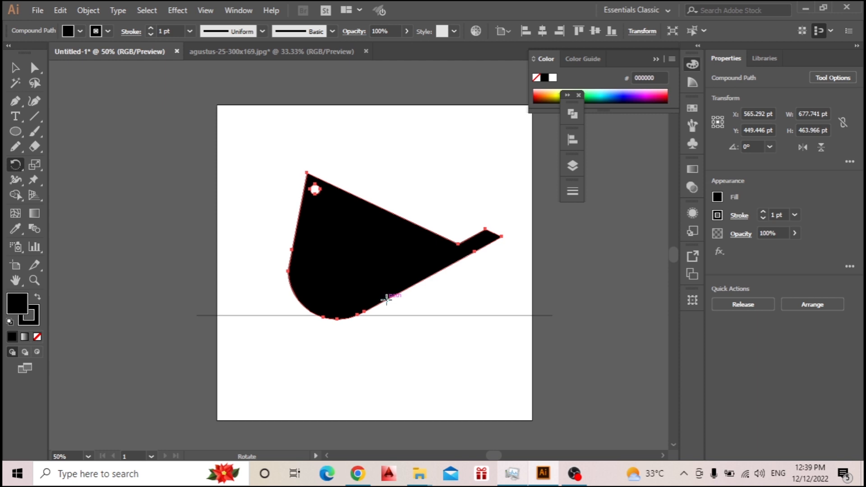
pyautogui.press('v')
# Step: Move the bucket's lower edge across the line and rotate the bucket about their crossing to about 331.4°, laying that edge along the line
pyautogui.moveTo(390, 301); pyautogui.dragTo(367, 315)
pyautogui.hotkey('ctrl', '1')
pyautogui.press('r')
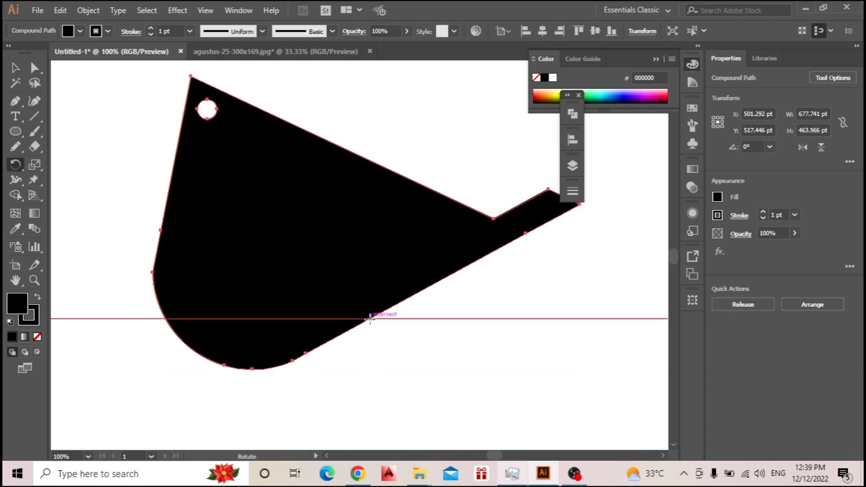
pyautogui.scroll(2, 369, 319)
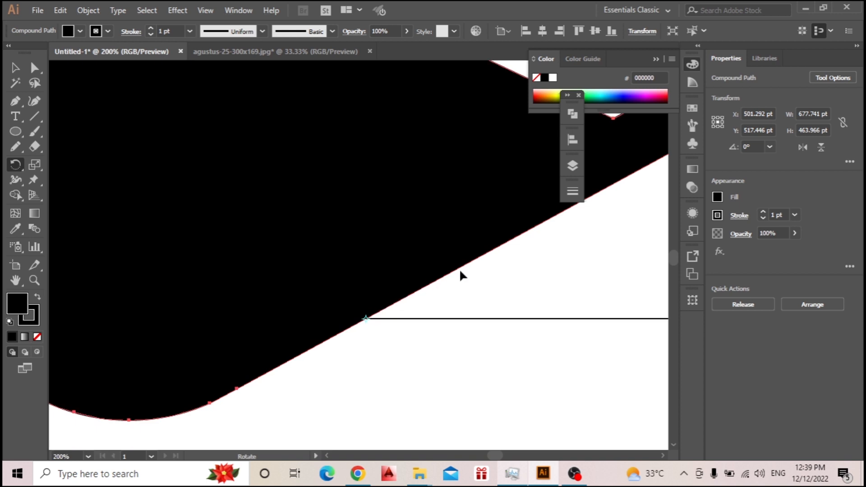
pyautogui.moveTo(477, 258); pyautogui.dragTo(486, 320)
pyautogui.scroll(-3, 376, 321)
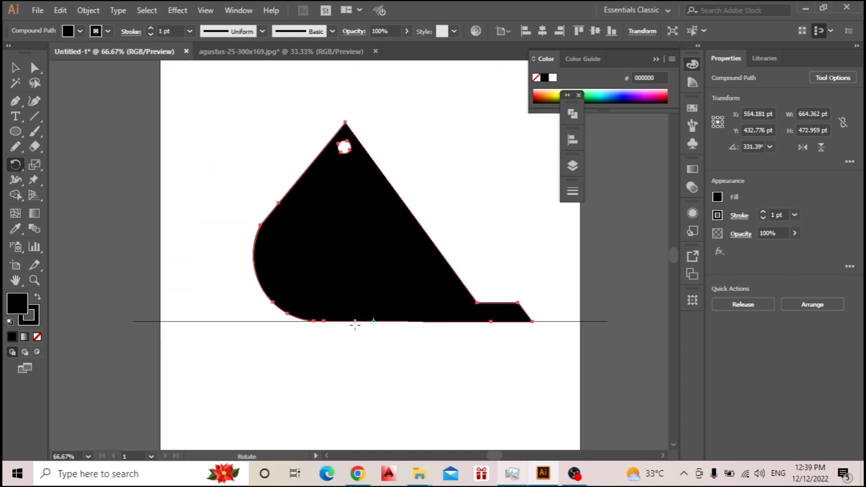
# Step: Delete the horizontal line and move the levelled bucket about 150 pt to the left on the artboard
pyautogui.press('v')
pyautogui.click(144, 322)
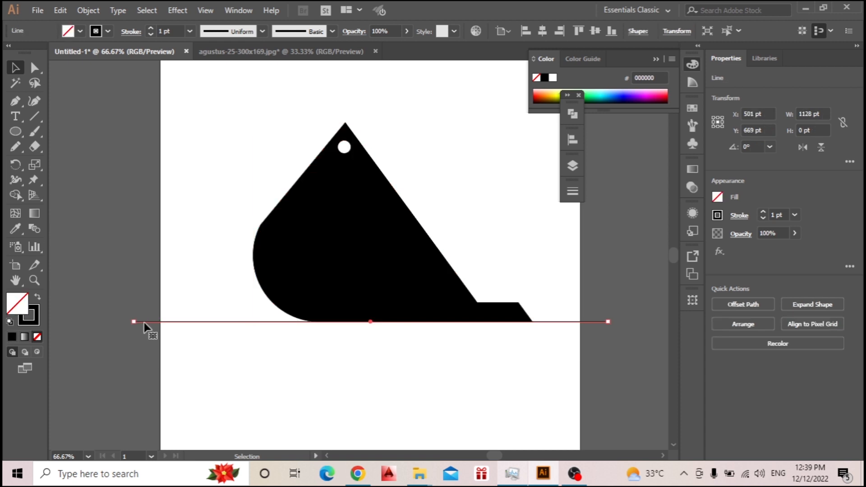
pyautogui.press('Delete')
pyautogui.scroll(-3, 307, 285)
pyautogui.scroll(2, 306, 285)
pyautogui.moveTo(335, 285); pyautogui.dragTo(288, 285)
pyautogui.click(457, 248)
# Step: Round the bucket's top corner beside the pin hole to a radius of about 24 pt
pyautogui.click(264, 227)
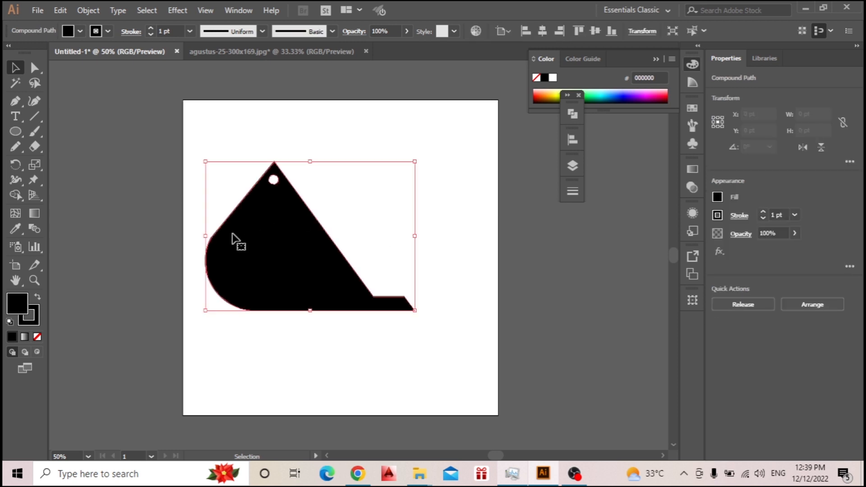
pyautogui.click(34, 68)
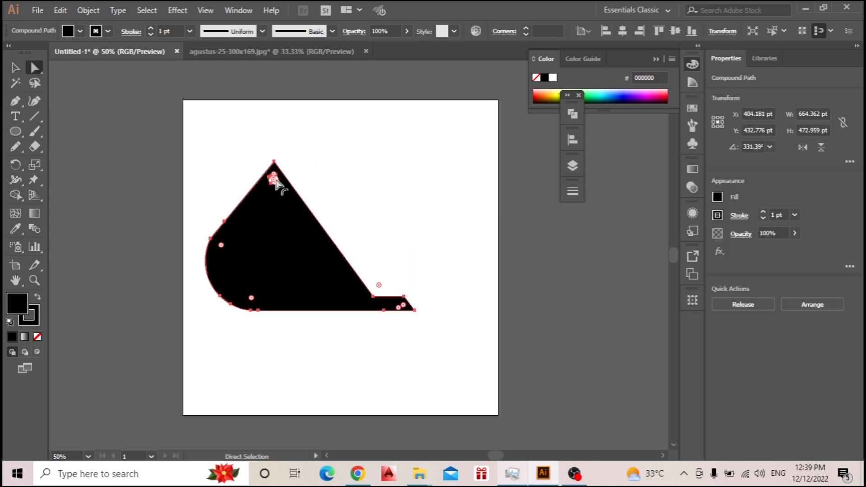
pyautogui.scroll(3, 276, 180)
pyautogui.scroll(2, 272, 145)
pyautogui.moveTo(269, 121); pyautogui.dragTo(271, 188)
pyautogui.scroll(-2, 271, 207)
pyautogui.scroll(-2, 418, 338)
# Step: Round the upper corner of the bucket's tip to a radius of about 97 pt and deselect the shape
pyautogui.scroll(2, 377, 300)
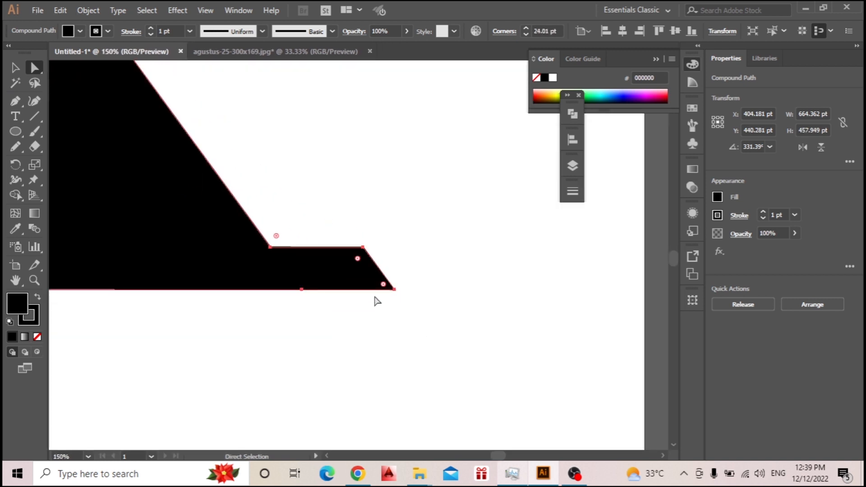
pyautogui.scroll(1, 379, 295)
pyautogui.moveTo(356, 247); pyautogui.dragTo(234, 329)
pyautogui.scroll(-4, 278, 285)
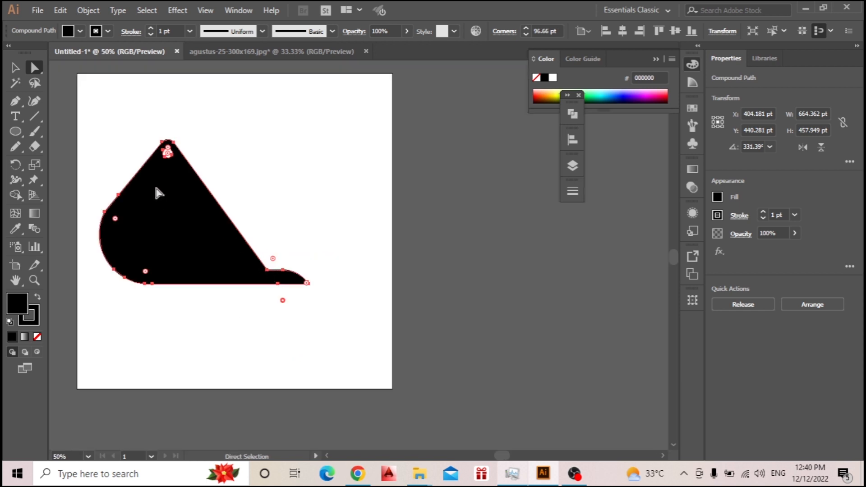
pyautogui.scroll(1, 158, 192)
pyautogui.press('v')
pyautogui.click(430, 180)
pyautogui.scroll(1, 198, 269)
pyautogui.scroll(-3, 197, 269)
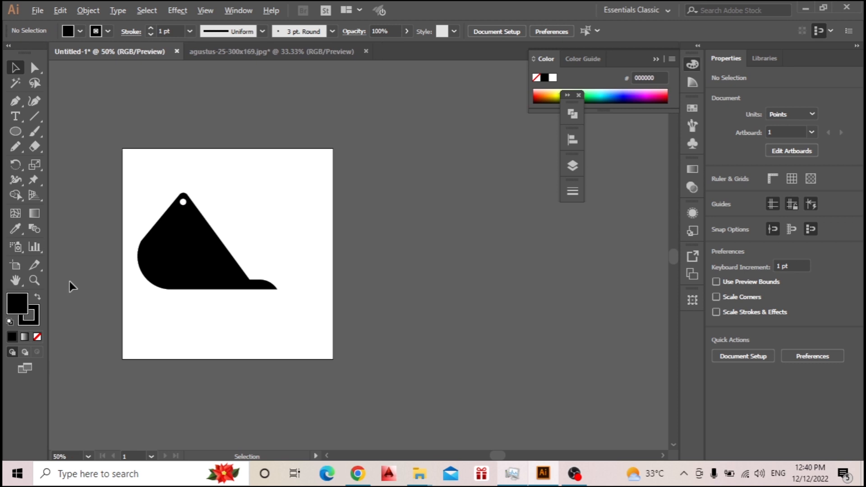
# Step: Remove the black outline from the bucket shape, keeping its solid fill, and deselect it
pyautogui.scroll(1, 70, 283)
pyautogui.click(234, 250)
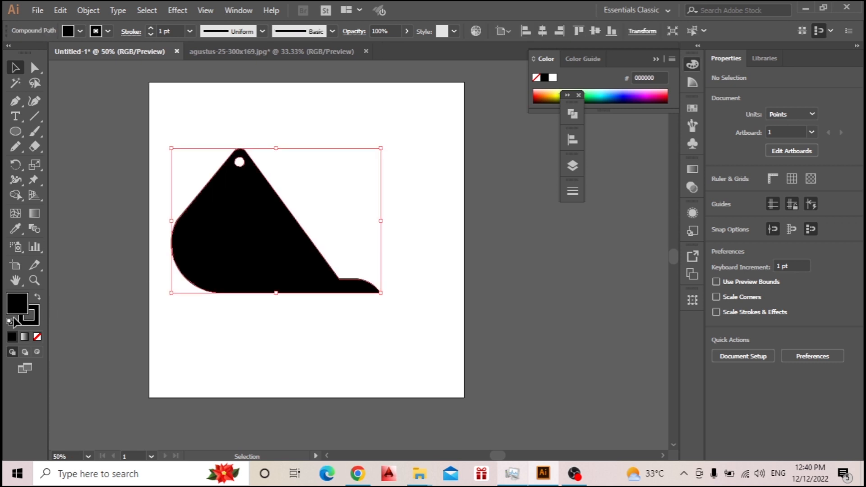
pyautogui.click(37, 321)
pyautogui.click(37, 337)
pyautogui.click(298, 167)
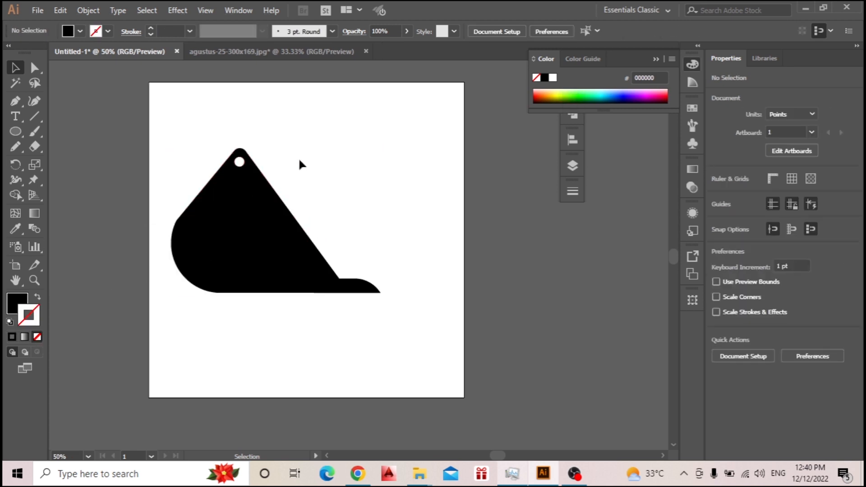
# Step: Fill the bucket with yellow FFF400, leave it without an outline, and deselect it
pyautogui.click(241, 235)
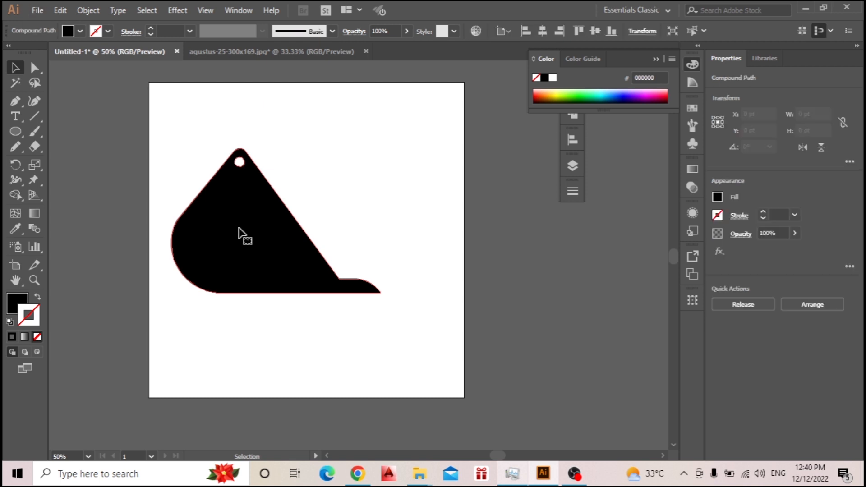
pyautogui.click(560, 94)
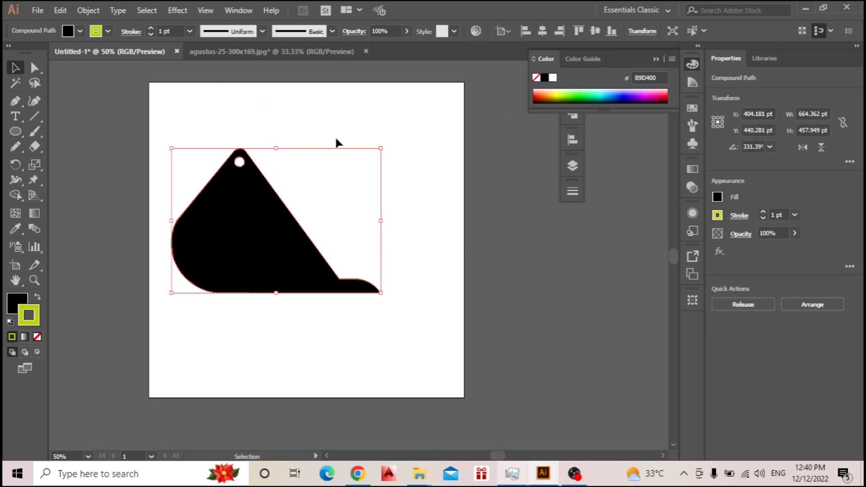
pyautogui.click(38, 337)
pyautogui.press('x')
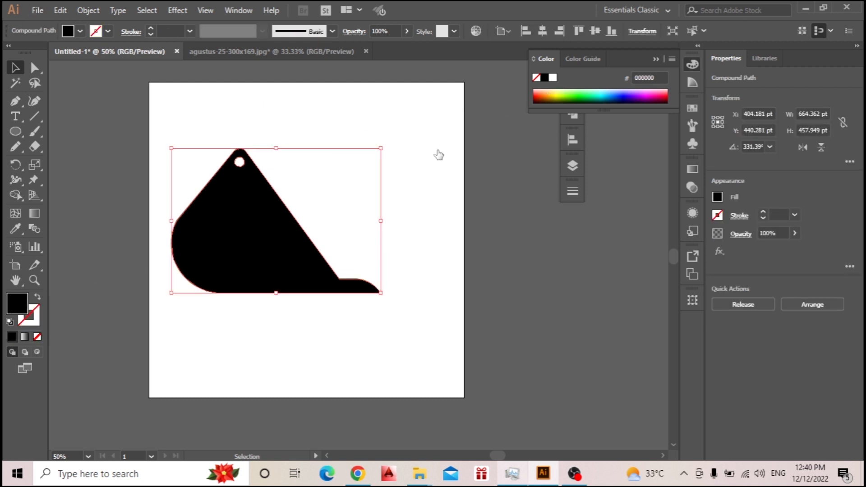
pyautogui.click(564, 92)
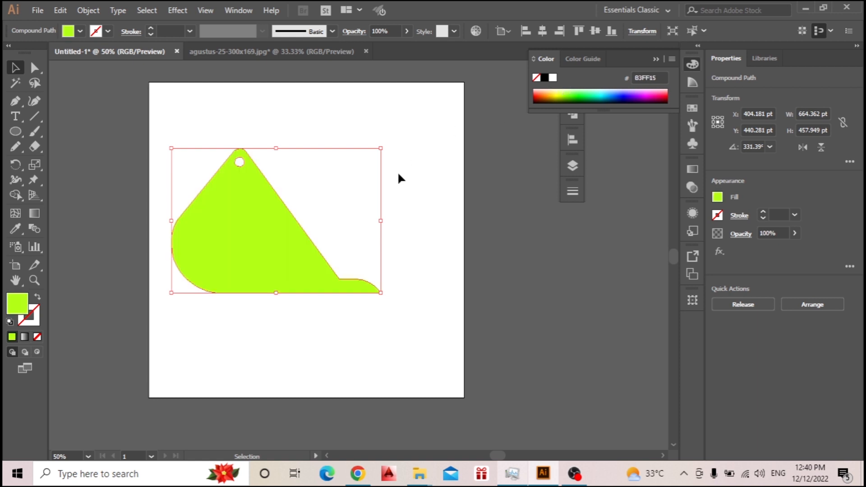
pyautogui.moveTo(574, 91)
pyautogui.mouseDown()
pyautogui.moveTo(551, 92)
pyautogui.moveTo(559, 87)
pyautogui.mouseUp()
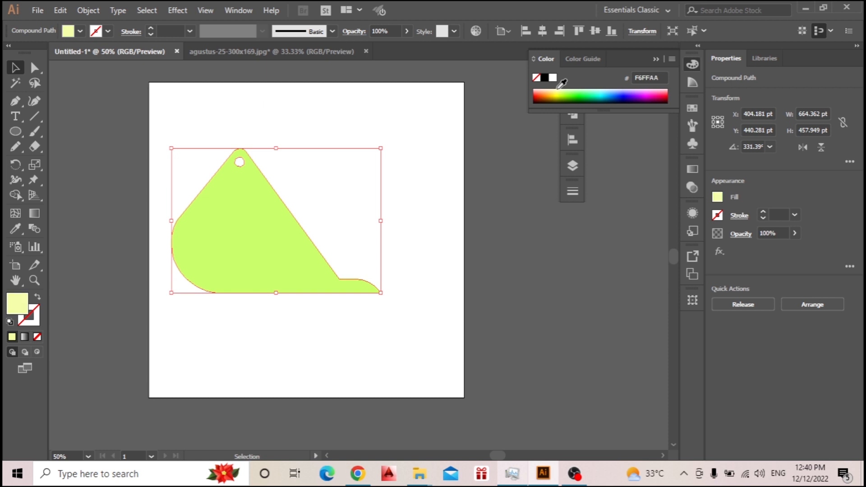
pyautogui.click(560, 94)
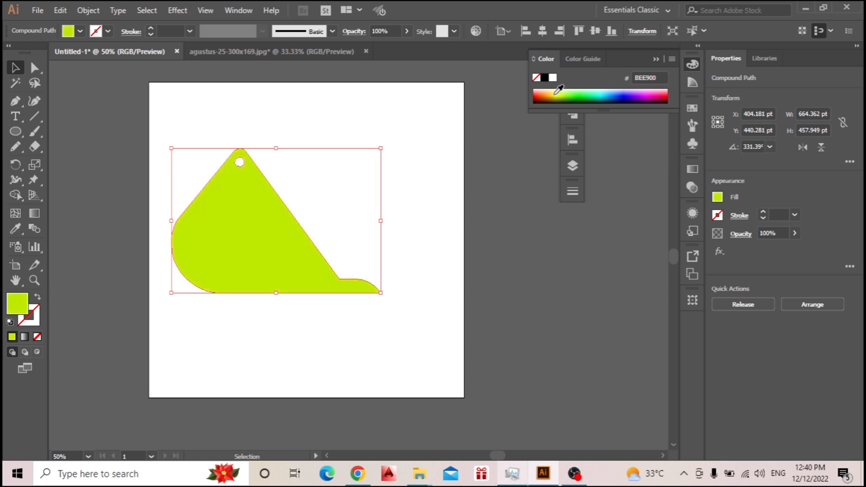
pyautogui.click(559, 90)
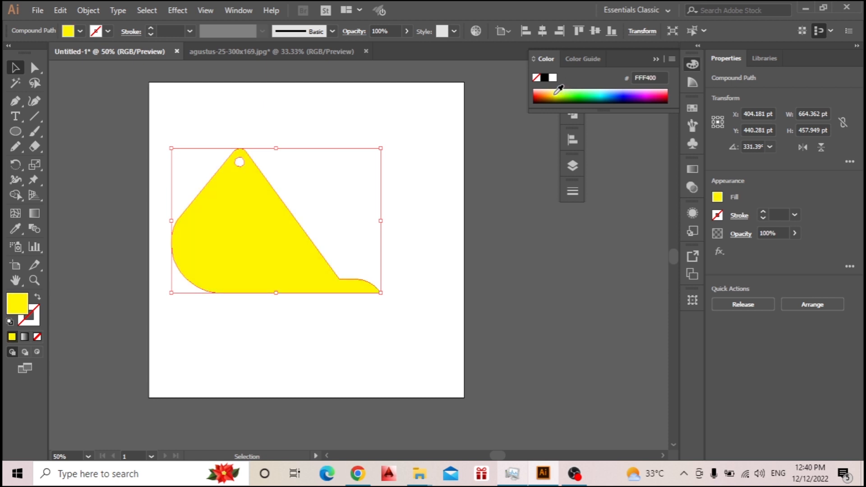
pyautogui.click(253, 112)
pyautogui.scroll(-1, 310, 269)
pyautogui.scroll(1, 311, 269)
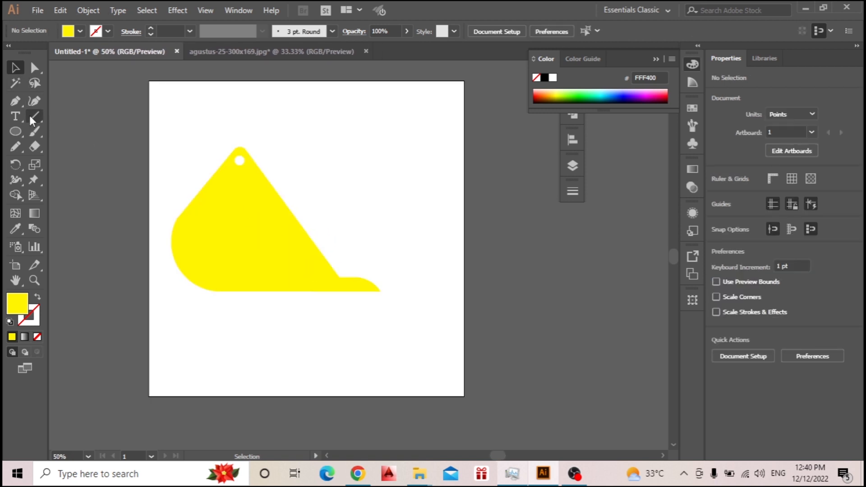
# Step: Add the text "BUILDING COMPANY" in University Regular beside the bucket's slanted edge
pyautogui.click(16, 116)
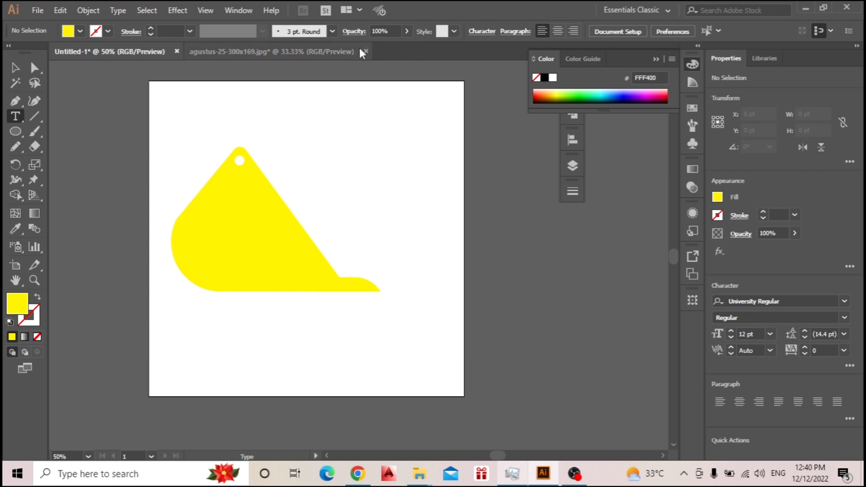
pyautogui.click(328, 231)
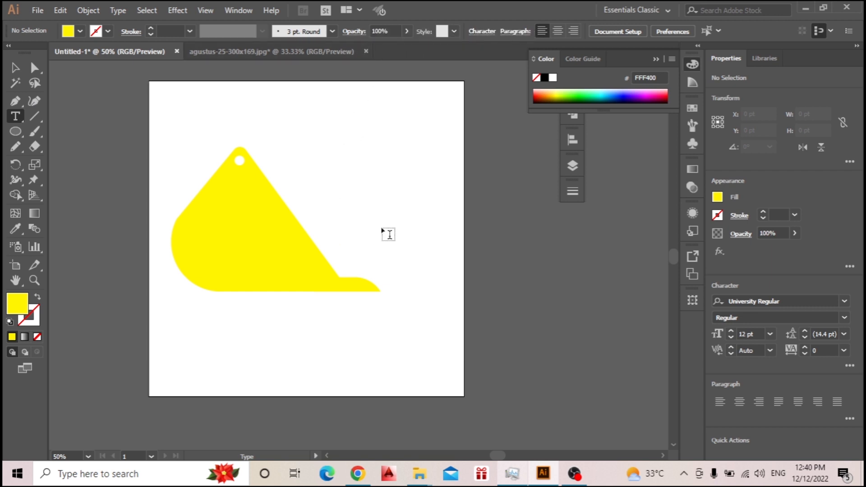
pyautogui.write('BUILDING COMPANY')
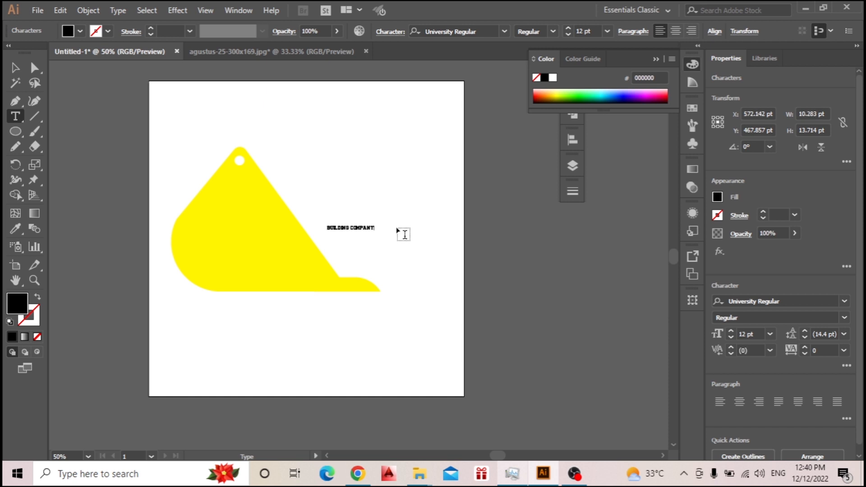
pyautogui.click(15, 67)
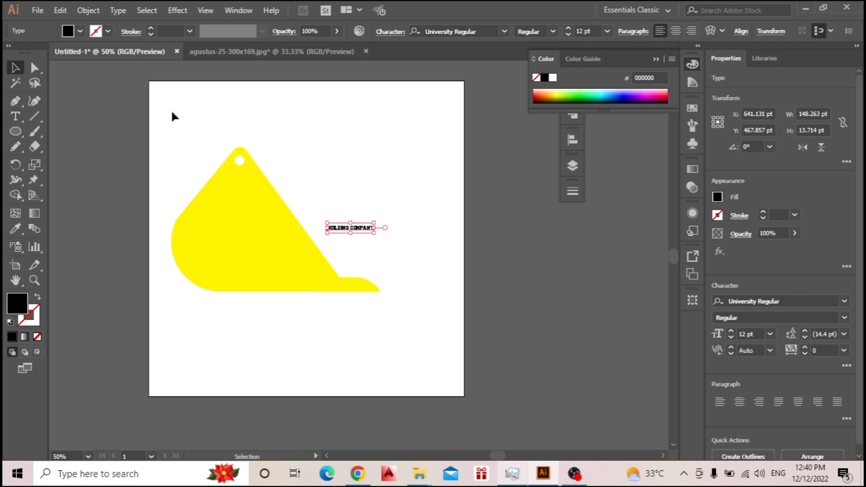
# Step: Enlarge the text to about 47 pt and move it across the bucket's slanted edge, just above its tip
pyautogui.moveTo(326, 222); pyautogui.dragTo(191, 172)
pyautogui.moveTo(261, 215); pyautogui.dragTo(322, 262)
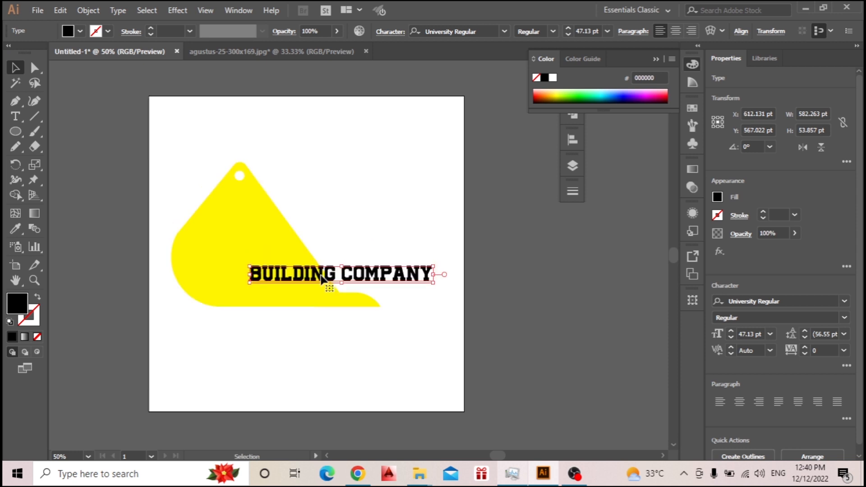
pyautogui.scroll(3, 326, 271)
pyautogui.moveTo(322, 285); pyautogui.dragTo(333, 299)
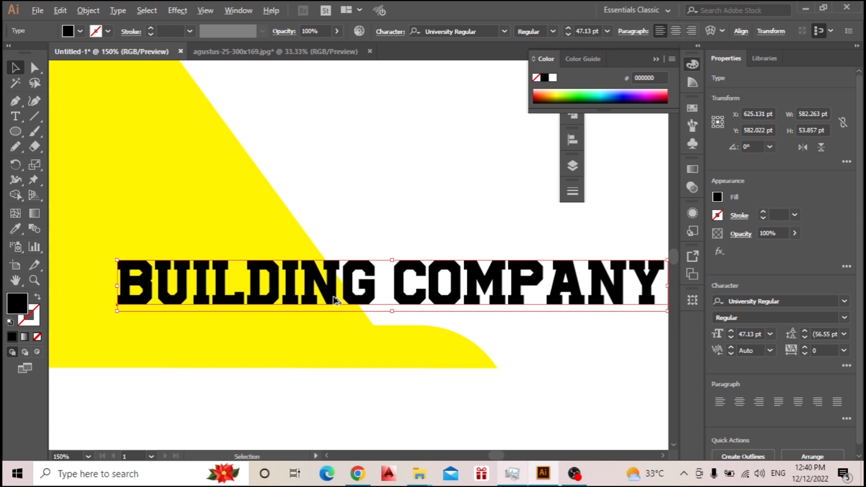
# Step: Enlarge the BUILDING COMPANY text slightly more, to about 54 pt, extending it towards the bucket's rounded back, and deselect it
pyautogui.scroll(-1, 333, 297)
pyautogui.scroll(-2, 316, 303)
pyautogui.scroll(2, 296, 310)
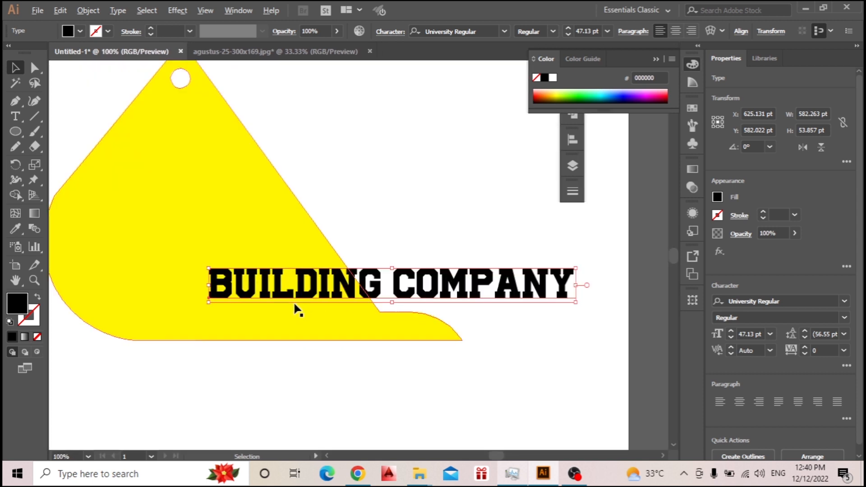
pyautogui.scroll(1, 341, 294)
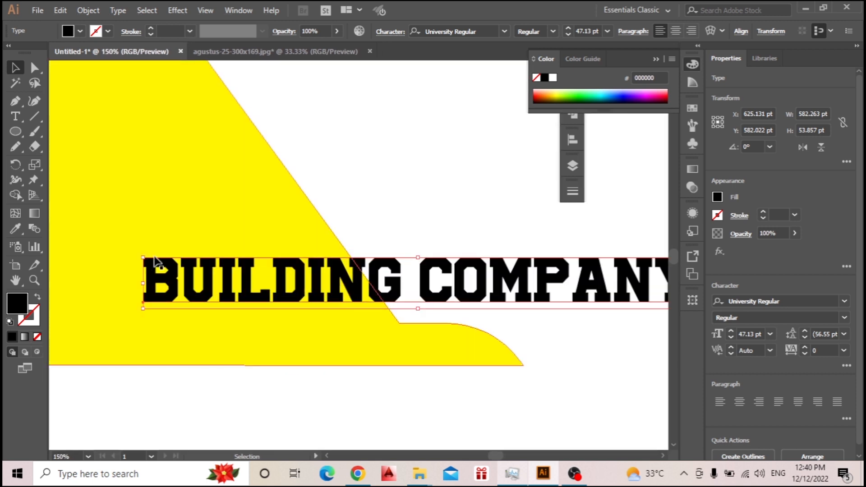
pyautogui.moveTo(141, 257); pyautogui.dragTo(187, 245)
pyautogui.scroll(-2, 187, 245)
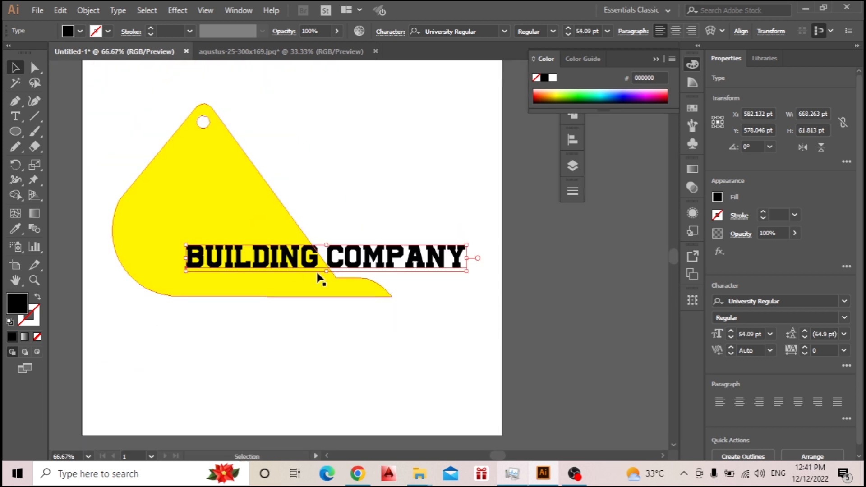
pyautogui.click(351, 221)
pyautogui.scroll(1, 337, 267)
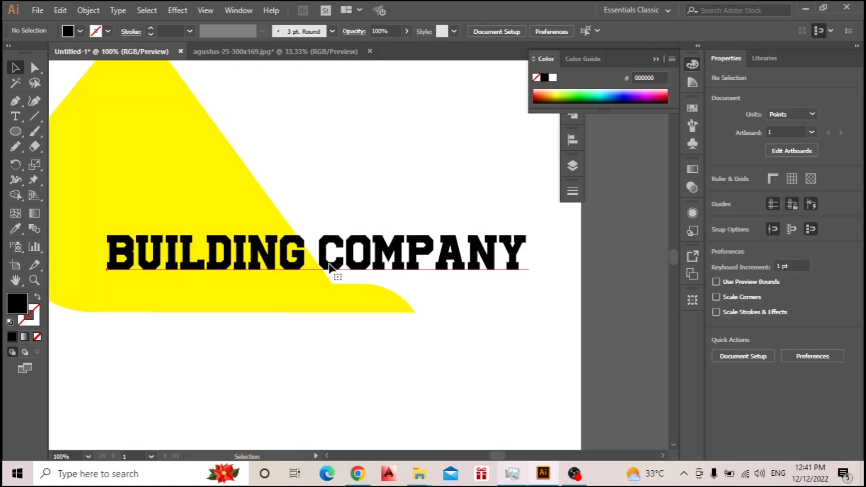
# Step: Draw a rectangle about 404 by 98 pt around the word BUILDING, with no fill and a black 1 pt outline
pyautogui.click(330, 267)
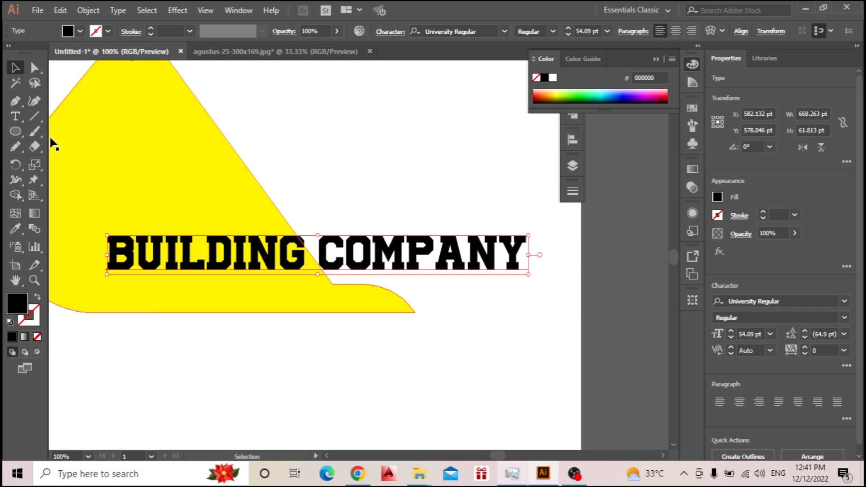
pyautogui.moveTo(20, 133); pyautogui.dragTo(90, 131)
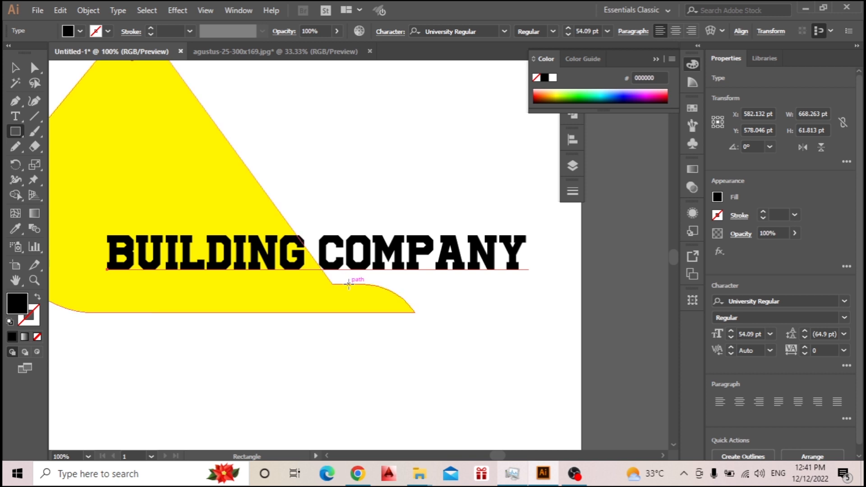
pyautogui.moveTo(348, 284); pyautogui.dragTo(94, 222)
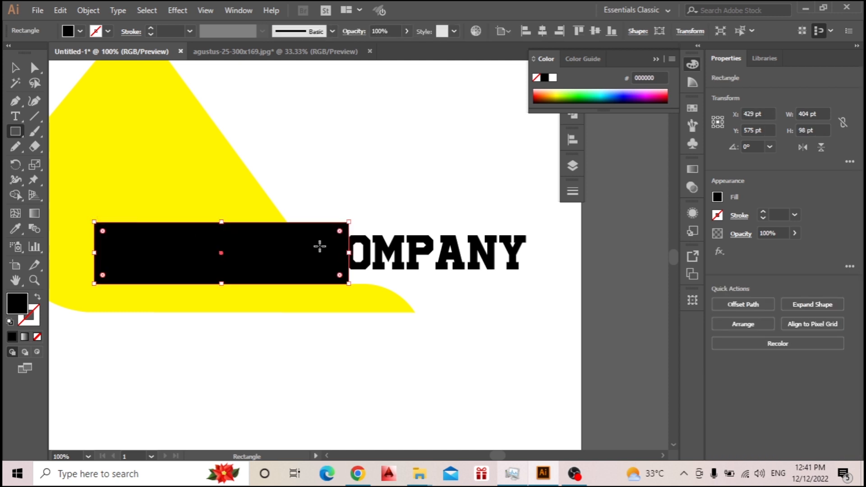
pyautogui.click(38, 298)
# Step: Align the text and the rectangle vertically by their centres relative to the selection
pyautogui.press('v')
pyautogui.keyDown('shift'); pyautogui.click(382, 255); pyautogui.keyUp('shift')
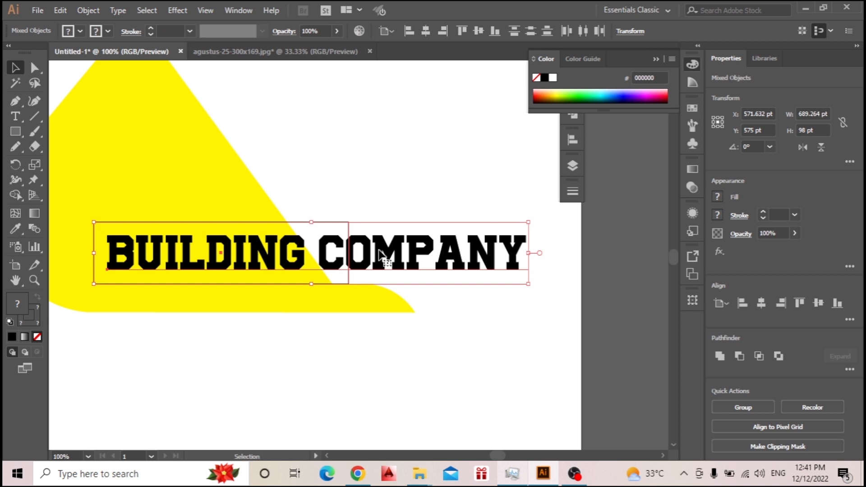
pyautogui.click(387, 32)
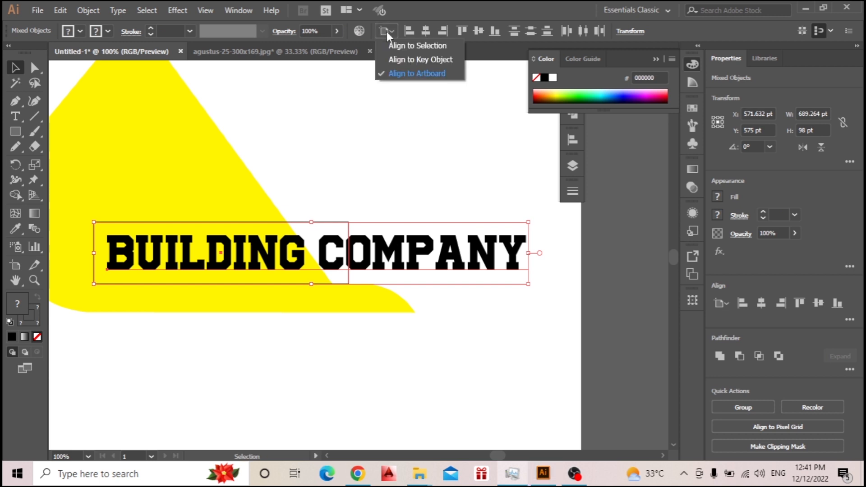
pyautogui.click(414, 51)
pyautogui.click(477, 31)
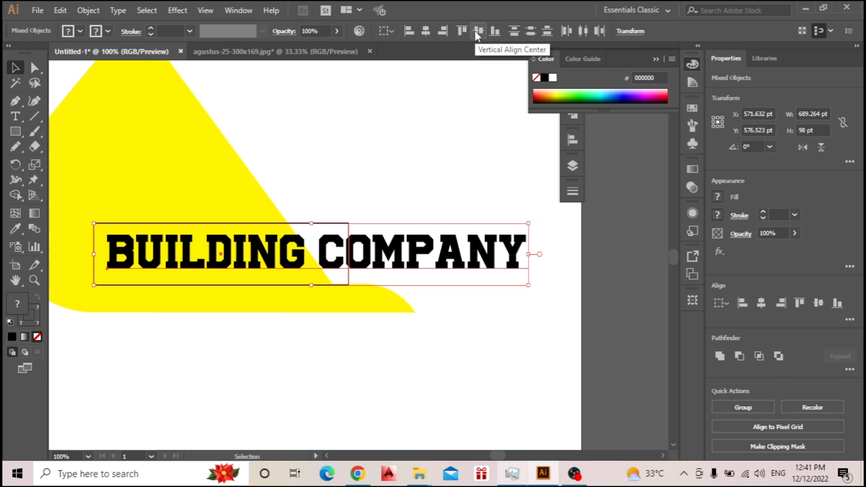
pyautogui.click(395, 161)
# Step: Select the rectangle and text together and move them up about 1 pt to the flat upper edge of the bucket's tip
pyautogui.scroll(4, 348, 285)
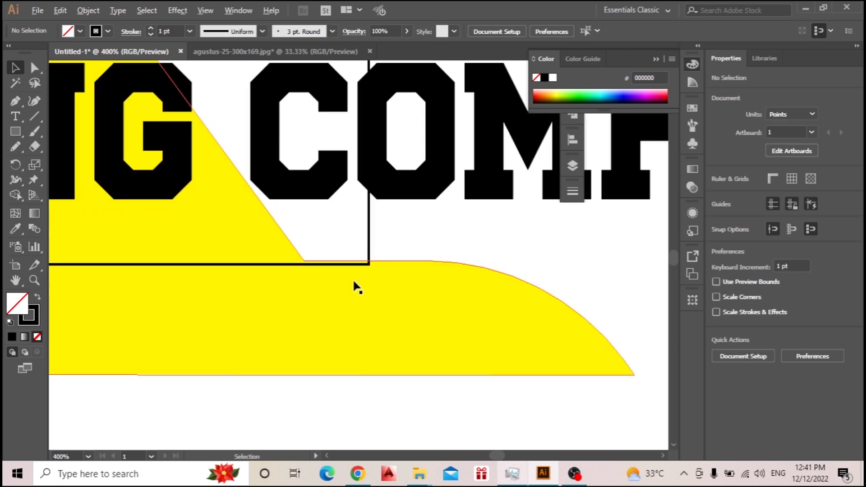
pyautogui.click(368, 265)
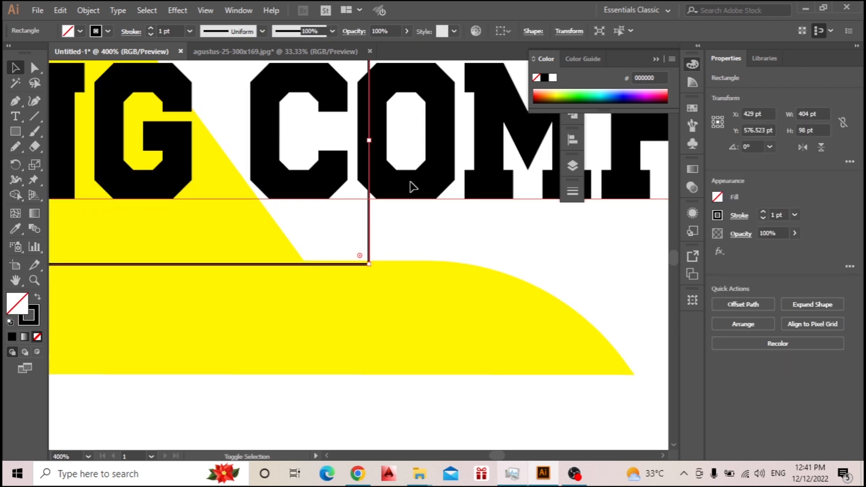
pyautogui.keyDown('shift'); pyautogui.click(412, 187); pyautogui.keyUp('shift')
pyautogui.moveTo(342, 266); pyautogui.dragTo(344, 264)
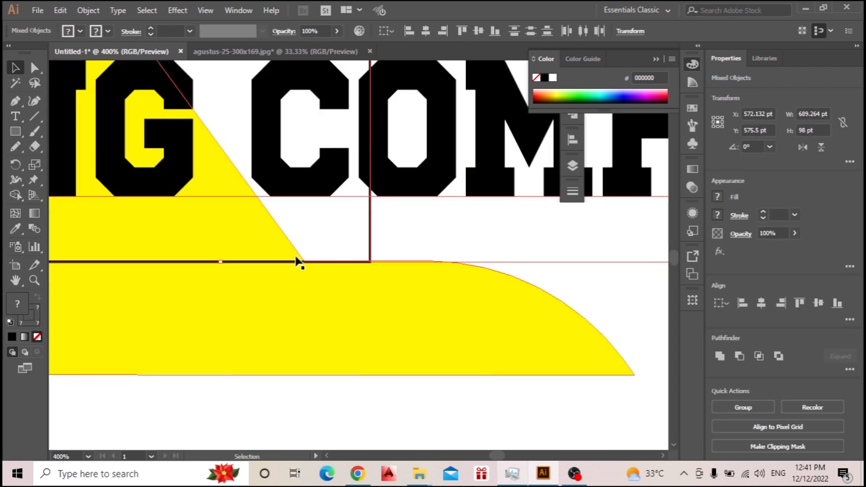
# Step: Move the rectangle and text about 15 pt to the left and 1 pt up, bringing the rectangle's lower corner near the bucket's inner corner
pyautogui.scroll(3, 345, 264)
pyautogui.scroll(-1, 345, 264)
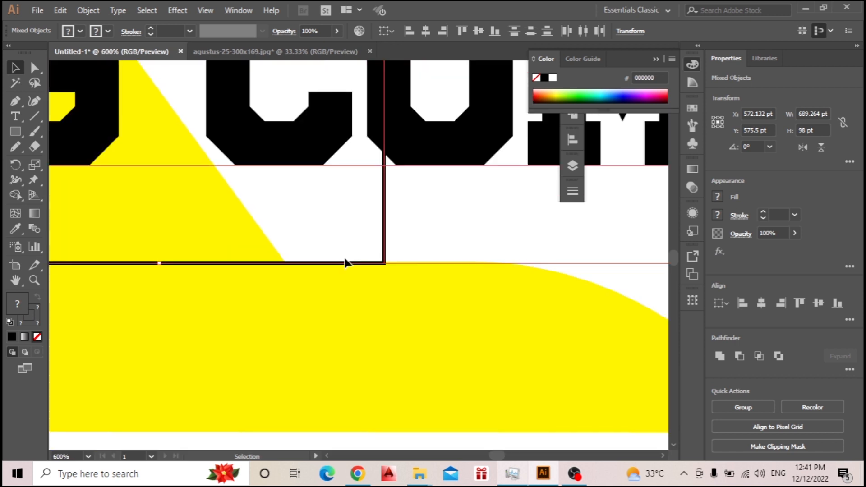
pyautogui.scroll(1, 363, 271)
pyautogui.moveTo(382, 258); pyautogui.dragTo(219, 253)
pyautogui.scroll(-5, 374, 245)
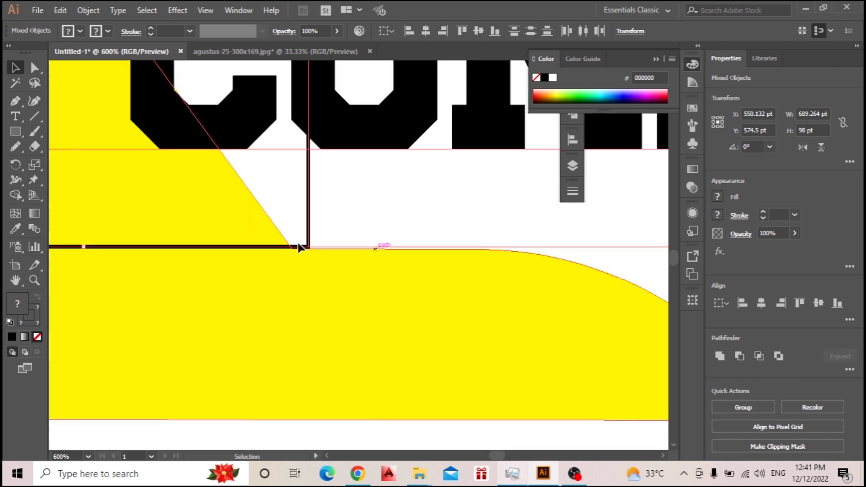
pyautogui.scroll(6, 302, 235)
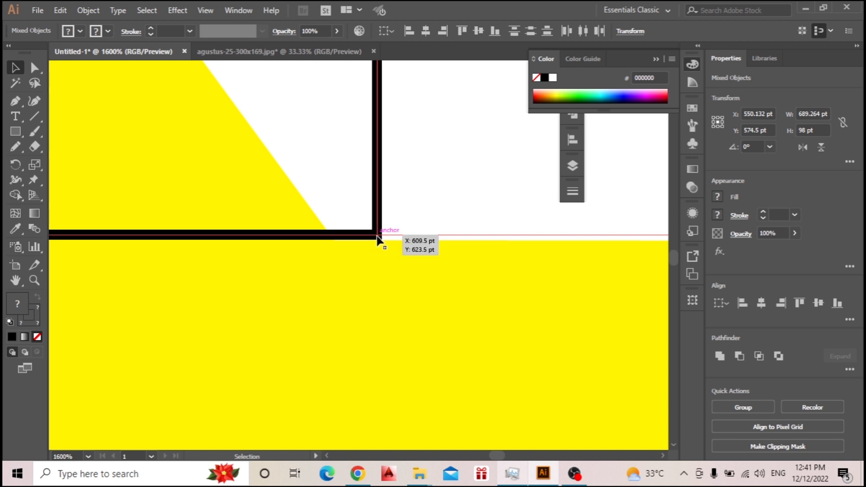
pyautogui.moveTo(378, 239); pyautogui.dragTo(448, 244)
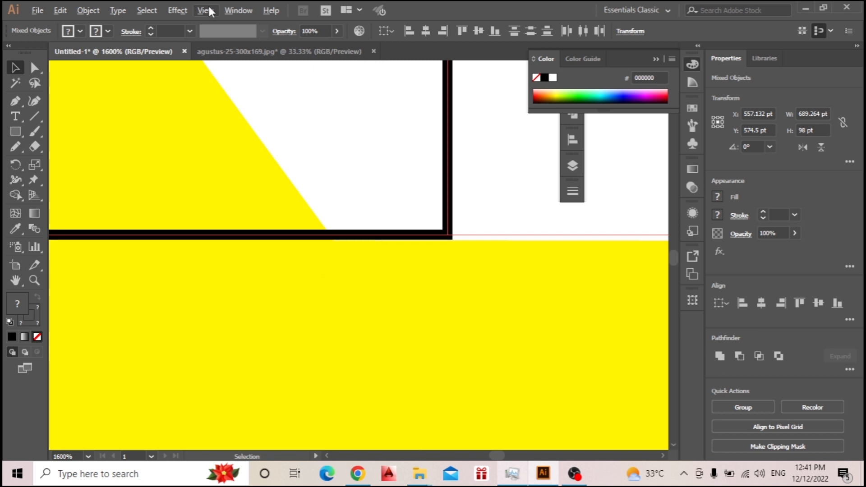
# Step: Turn off Snap to Pixel and lower the rectangle and text 0.5 pt onto the tip's upper edge, then deselect them
pyautogui.click(205, 10)
pyautogui.click(273, 412)
pyautogui.moveTo(448, 236); pyautogui.dragTo(446, 244)
pyautogui.scroll(-9, 339, 245)
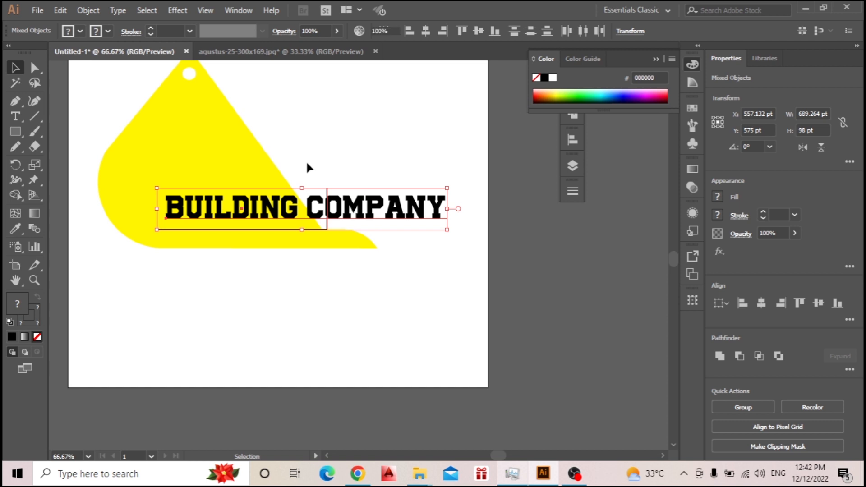
pyautogui.click(308, 168)
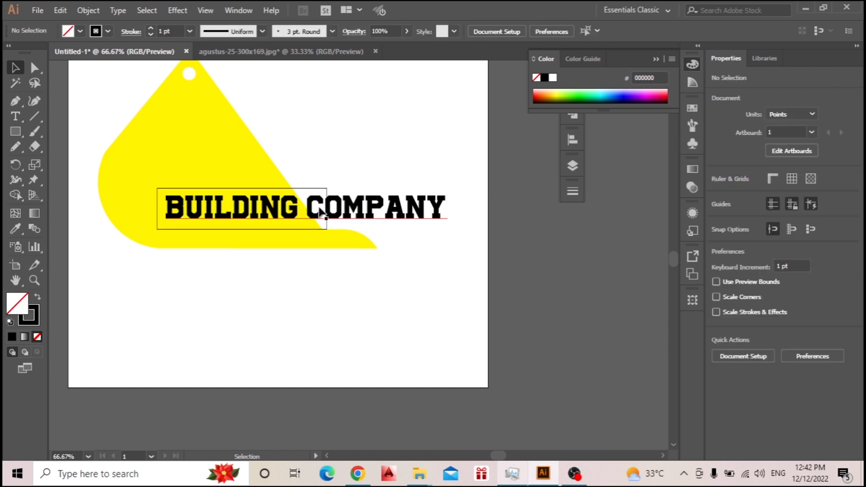
# Step: Select the rectangle and the BUILDING COMPANY text together and move them about 21 pt to the right, then deselect them
pyautogui.click(339, 199)
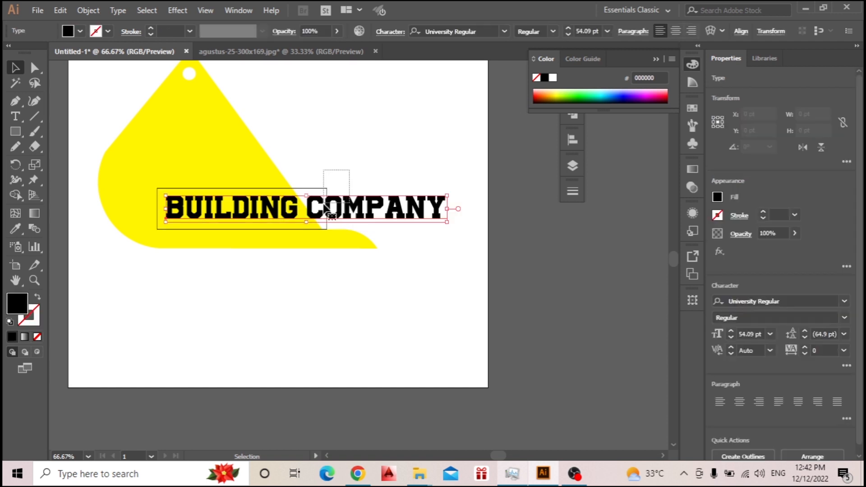
pyautogui.keyDown('shift'); pyautogui.click(327, 209); pyautogui.keyUp('shift')
pyautogui.keyDown('shift'); pyautogui.click(355, 209); pyautogui.keyUp('shift')
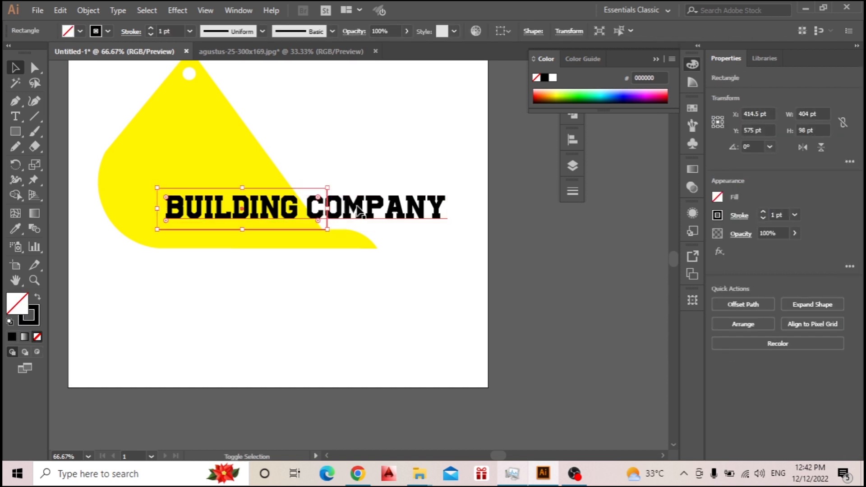
pyautogui.keyDown('shift'); pyautogui.click(359, 209); pyautogui.keyUp('shift')
pyautogui.moveTo(359, 209); pyautogui.dragTo(361, 211)
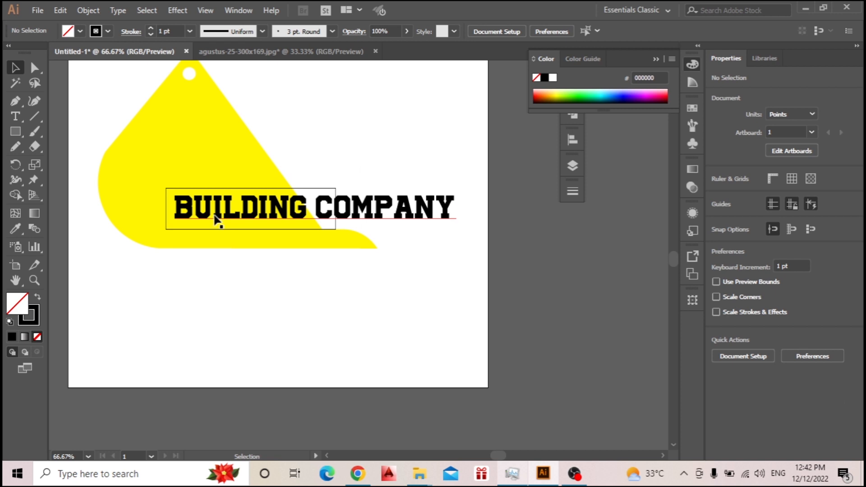
# Step: Cut the rectangle's area out of the yellow bucket with the Minus Front shape mode, leaving the text in place
pyautogui.click(242, 151)
pyautogui.keyDown('shift'); pyautogui.click(243, 152); pyautogui.keyUp('shift')
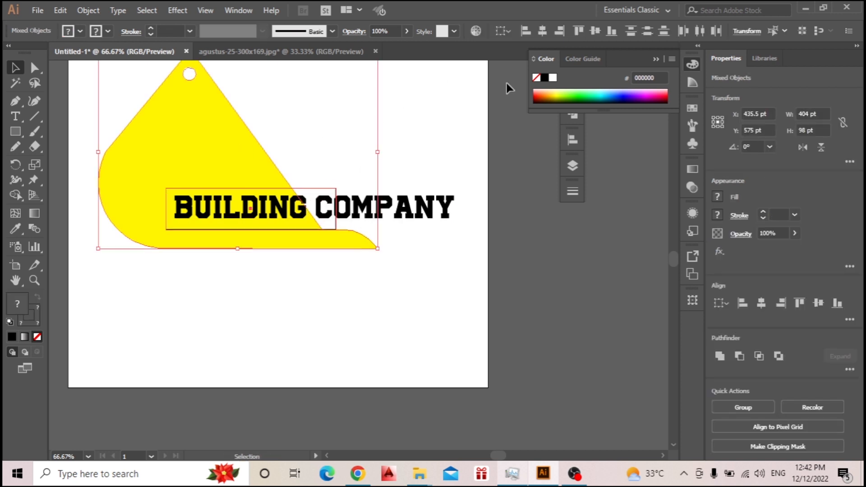
pyautogui.click(571, 138)
pyautogui.click(573, 114)
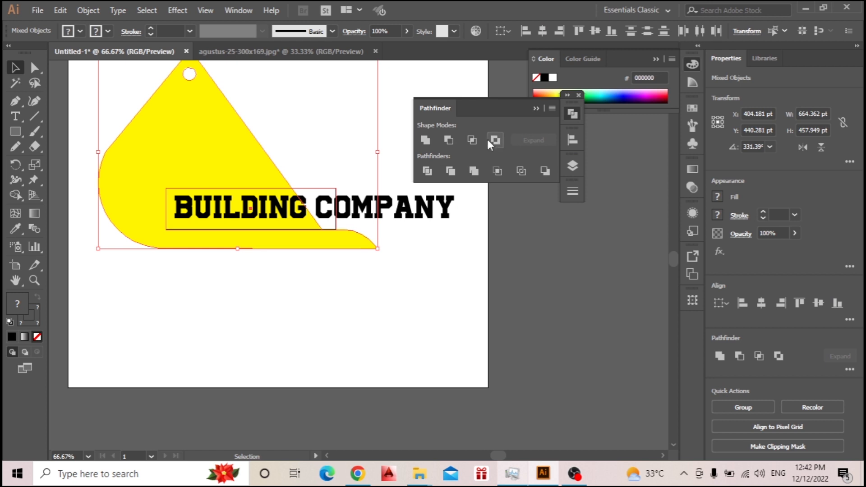
pyautogui.click(448, 140)
pyautogui.click(317, 139)
pyautogui.hotkey('ctrl', '-')
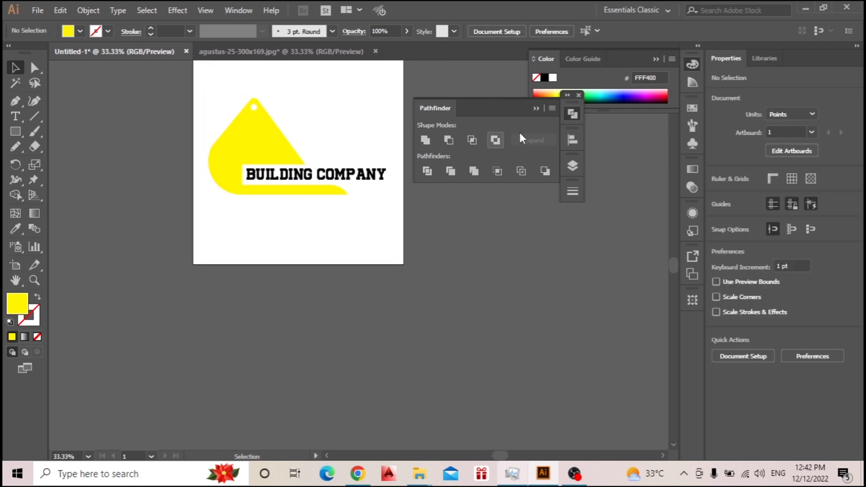
pyautogui.click(538, 110)
pyautogui.scroll(2, 195, 136)
pyautogui.scroll(3, 383, 134)
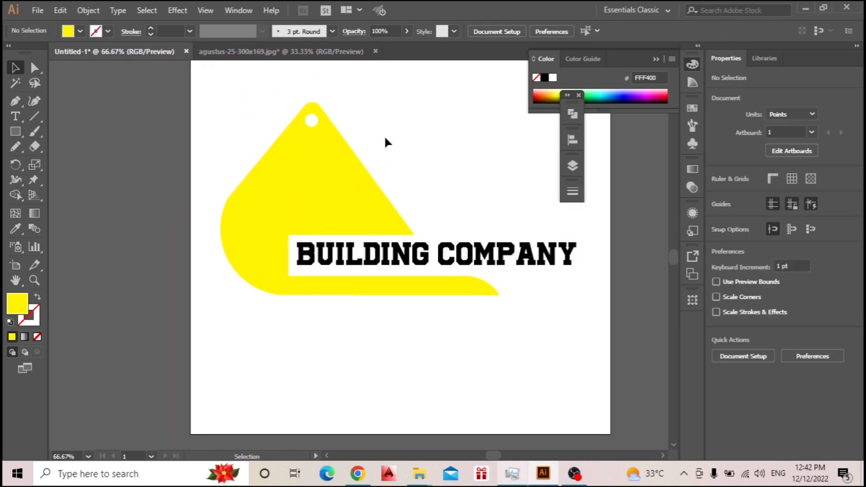
pyautogui.scroll(-2, 384, 183)
pyautogui.scroll(-2, 382, 179)
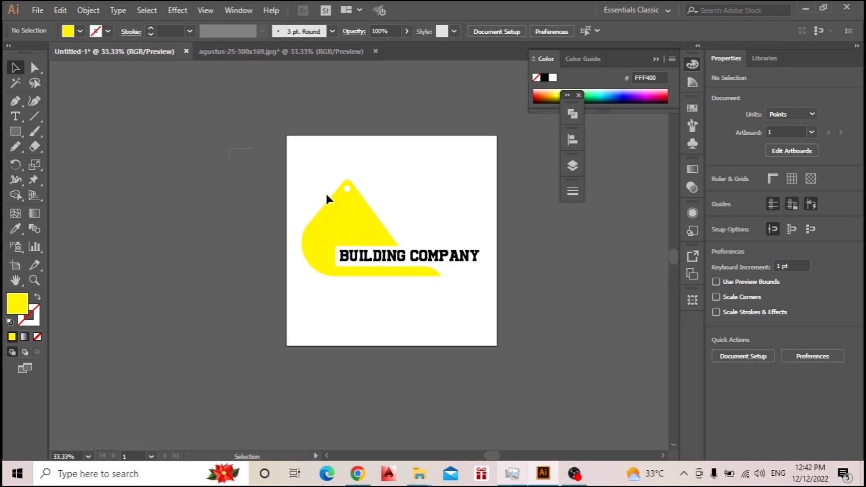
# Step: Group the cut bucket and the BUILDING COMPANY text into one object
pyautogui.moveTo(229, 148); pyautogui.dragTo(513, 296)
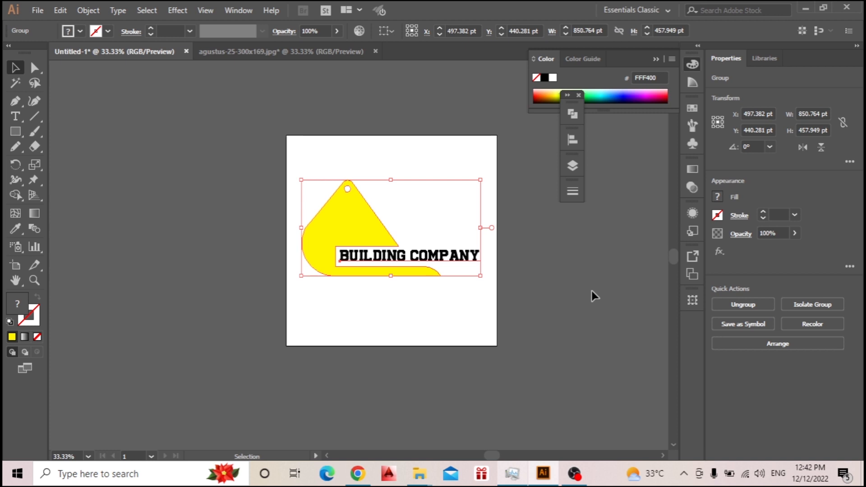
pyautogui.click(573, 139)
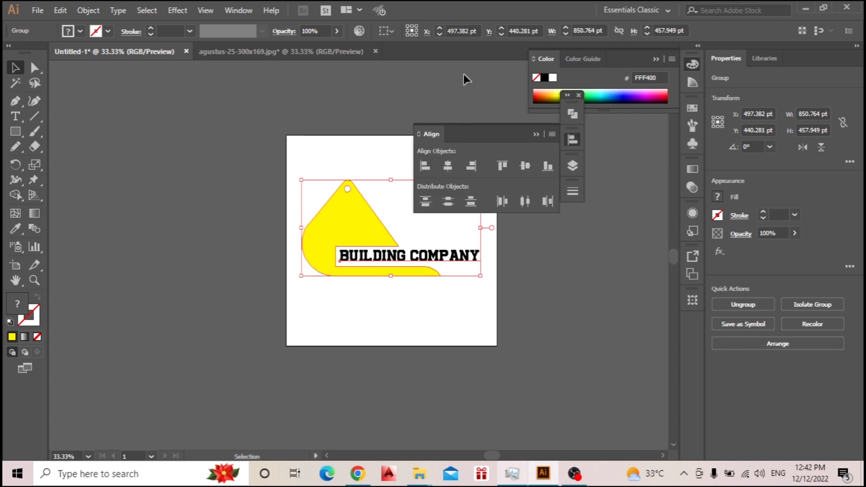
pyautogui.click(467, 94)
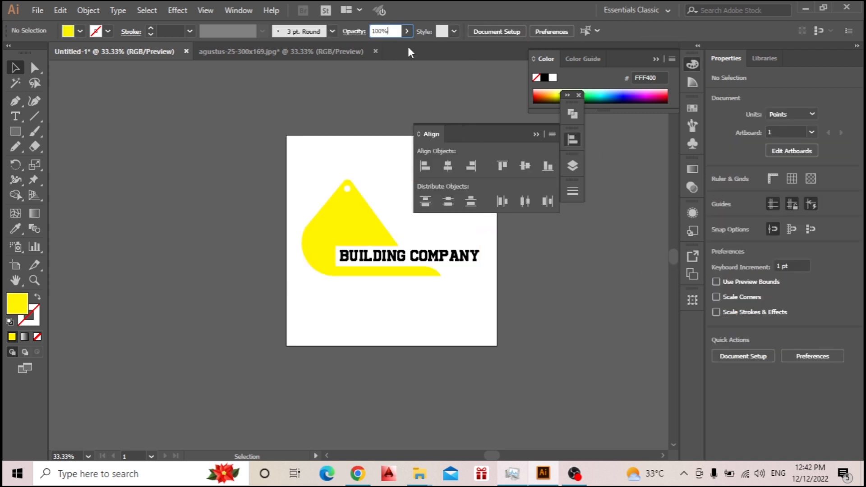
# Step: Align the logo group to the artboard, centred both horizontally and vertically, at X 500 pt and Y 500 pt
pyautogui.moveTo(237, 146); pyautogui.dragTo(569, 337)
pyautogui.click(392, 32)
pyautogui.click(397, 72)
pyautogui.click(446, 169)
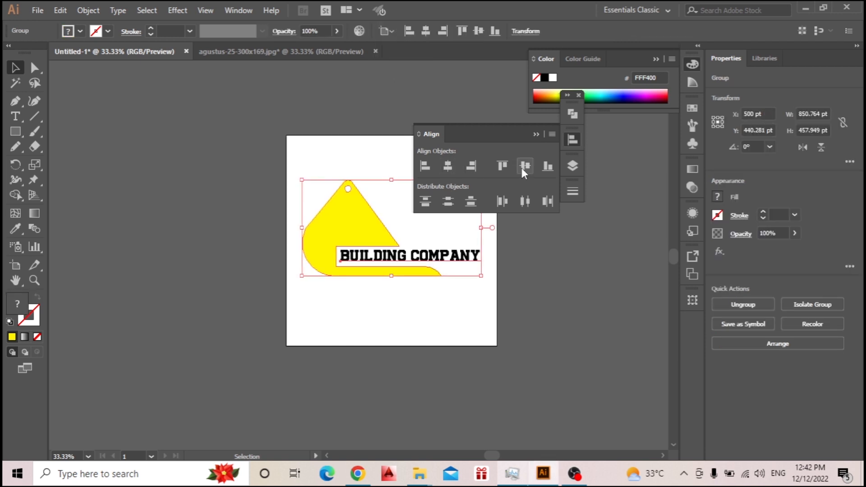
pyautogui.click(522, 167)
pyautogui.click(535, 134)
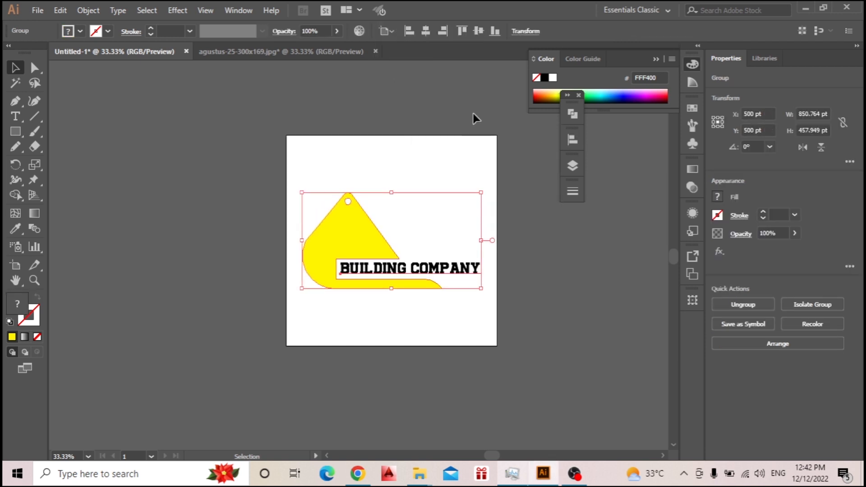
pyautogui.click(449, 160)
# Step: Ungroup the centred logo into the separate bucket and text, and deselect them
pyautogui.click(369, 218)
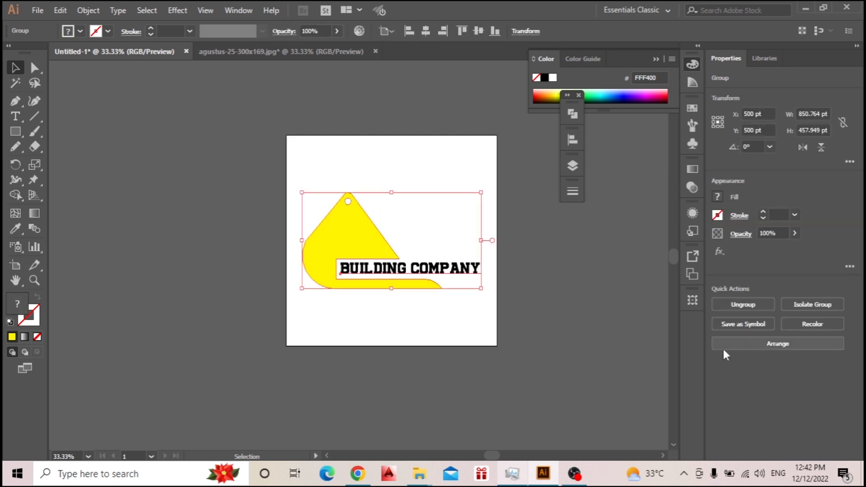
pyautogui.click(724, 304)
pyautogui.click(425, 99)
# Step: Change the bucket's fill to the darker yellow F4DC00 and deselect it
pyautogui.click(359, 223)
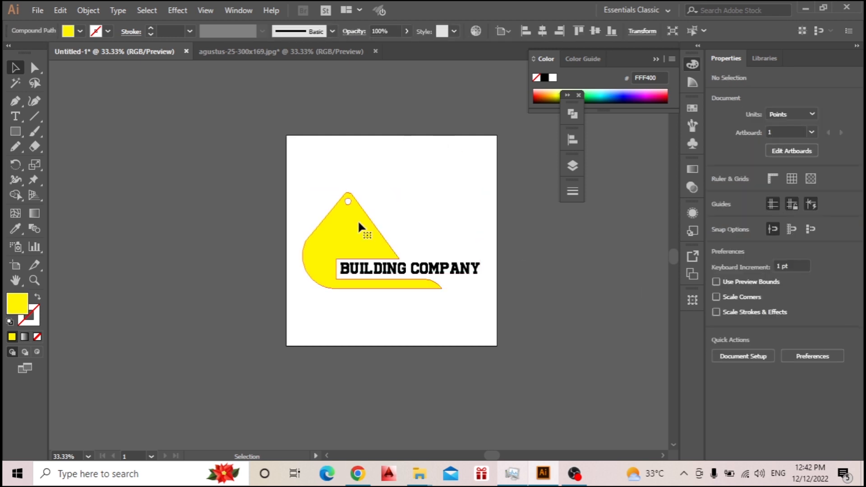
pyautogui.doubleClick(11, 305)
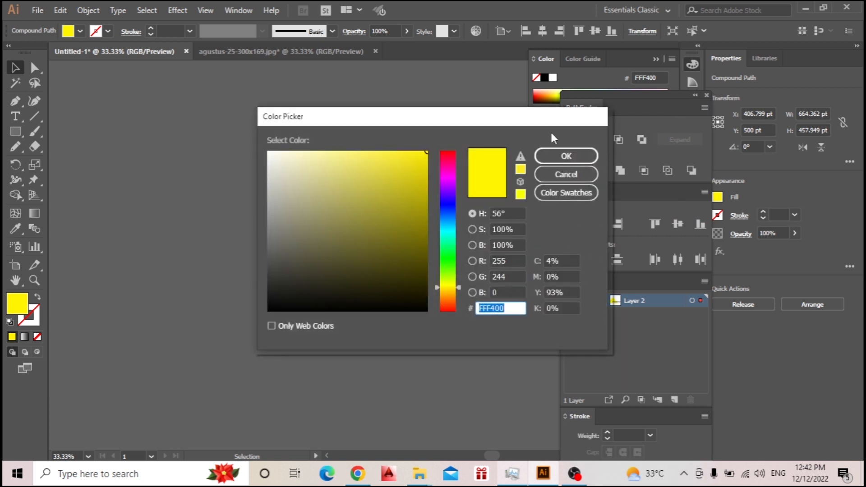
pyautogui.moveTo(415, 166)
pyautogui.mouseDown()
pyautogui.moveTo(423, 174)
pyautogui.moveTo(429, 159)
pyautogui.moveTo(426, 167)
pyautogui.mouseUp()
pyautogui.moveTo(456, 287); pyautogui.dragTo(455, 288)
pyautogui.moveTo(414, 160); pyautogui.dragTo(444, 157)
pyautogui.click(576, 158)
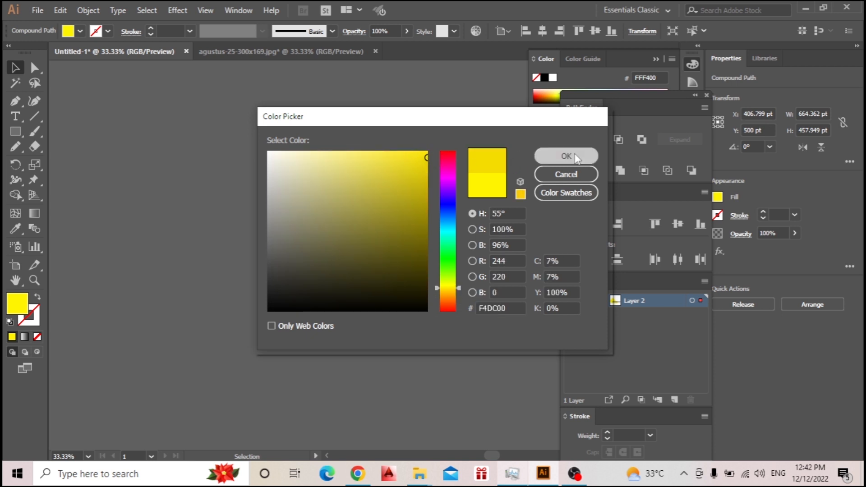
pyautogui.click(431, 109)
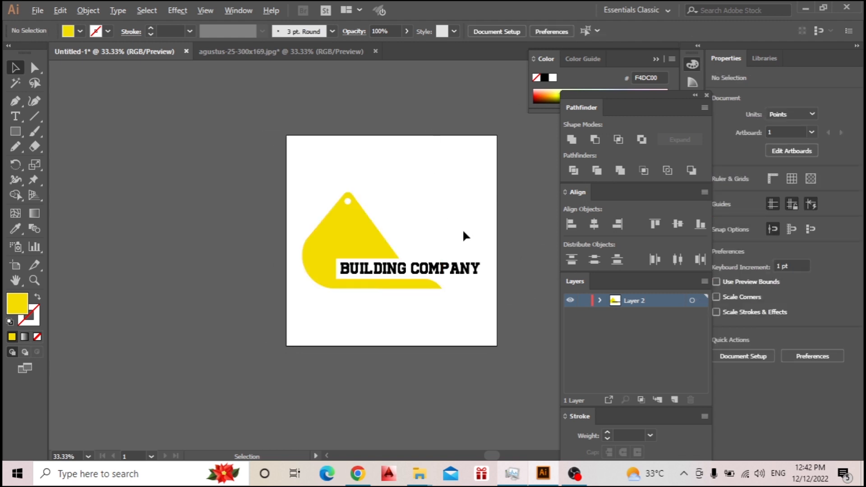
pyautogui.keyDown('alt'); pyautogui.scroll(1, 490, 246); pyautogui.keyUp('alt')
pyautogui.click(697, 96)
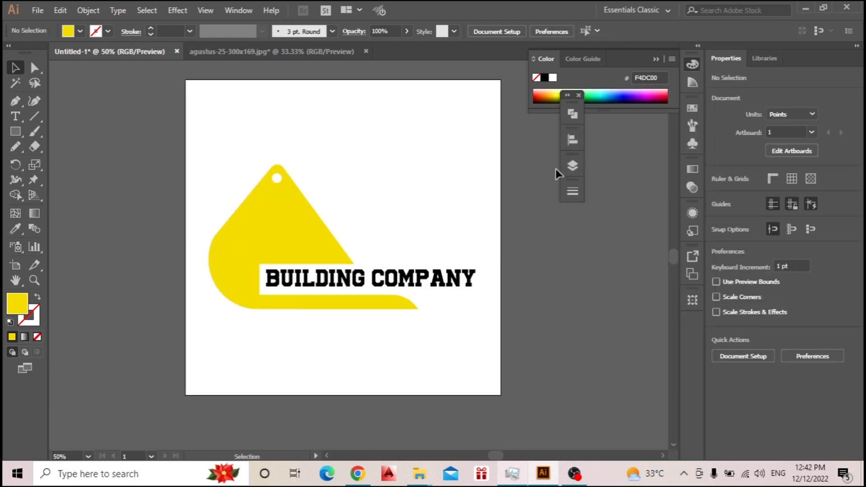